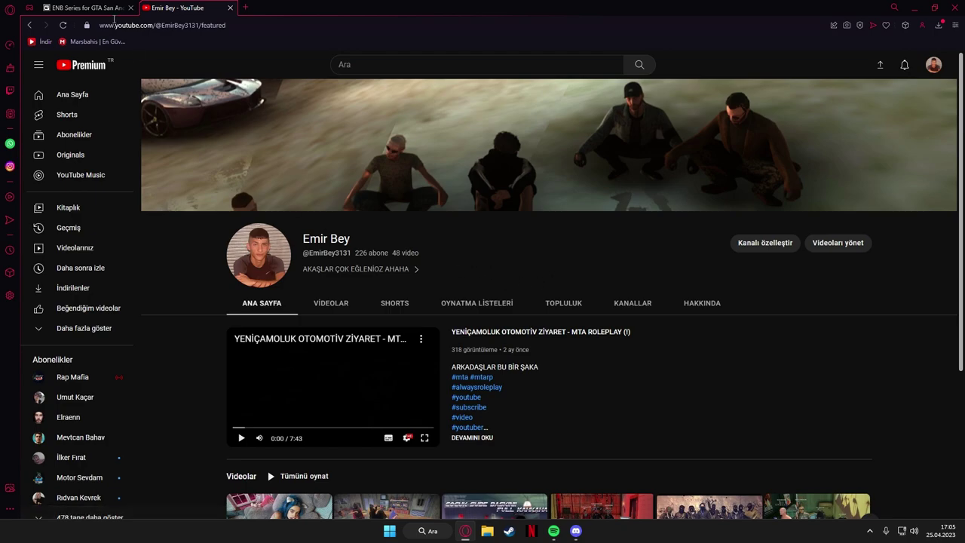
Step: Open the SAGE 1.1 mod page from page 1 of the ENB Series list on GTAinside
left_click(97, 7)
scroll(229, 128, "up", 6)
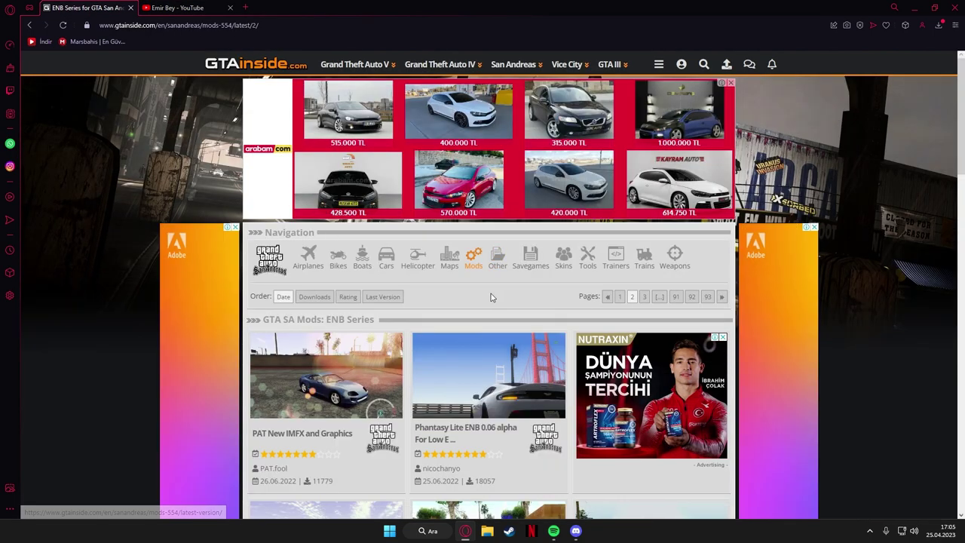
scroll(490, 293, "down", 1)
left_click(619, 196)
scroll(528, 286, "down", 1)
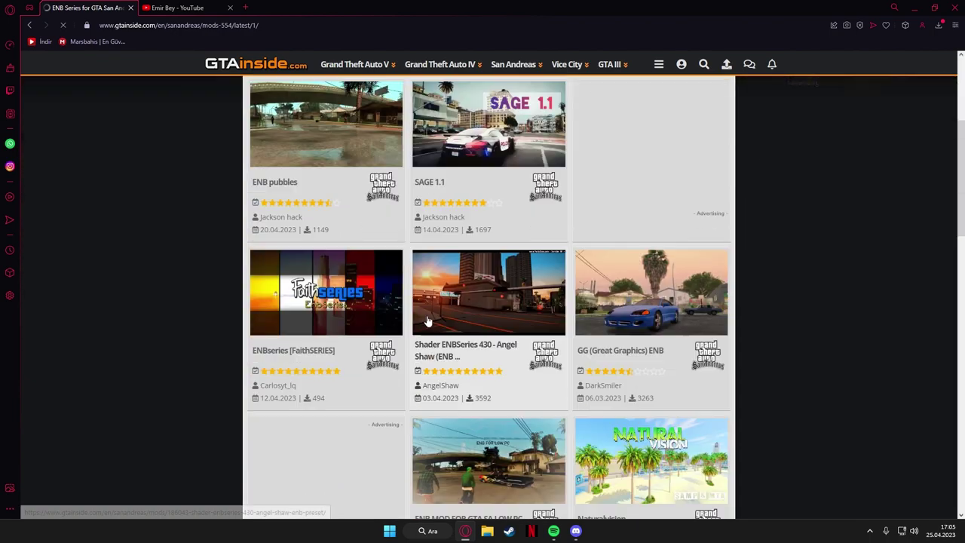
scroll(452, 249, "up", 1)
left_click(454, 240)
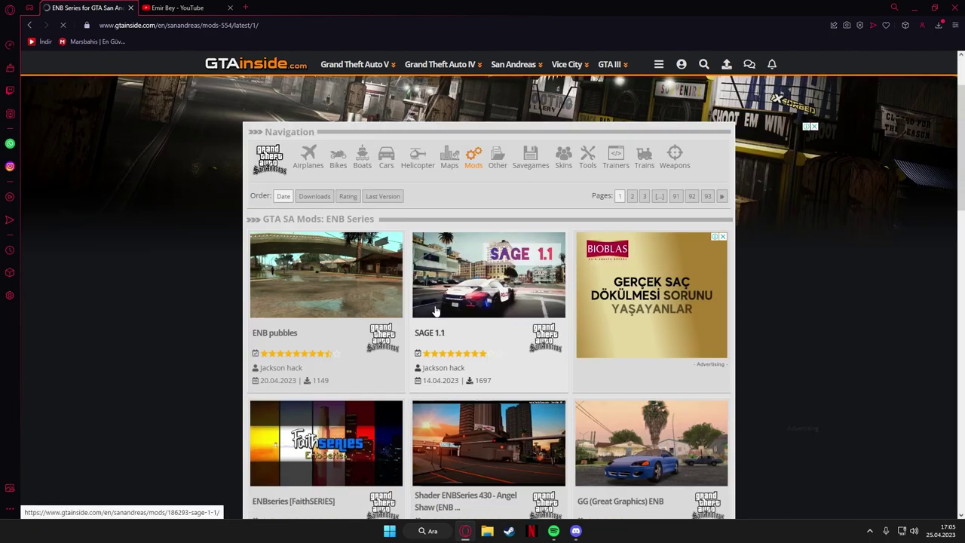
Step: View the SAGE 1.1 mod's screenshots in the enlarged gallery and close it
scroll(498, 283, "down", 3)
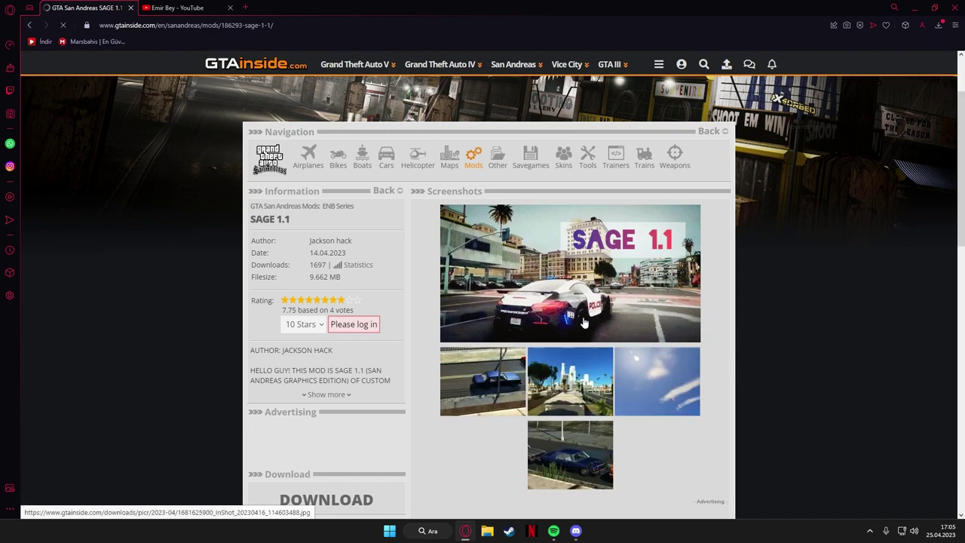
left_click(558, 241)
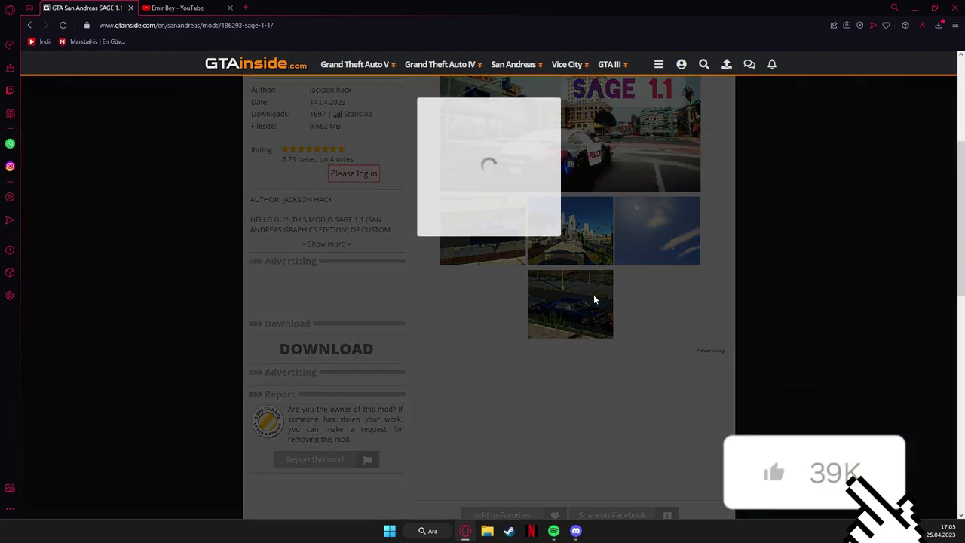
left_click(671, 256)
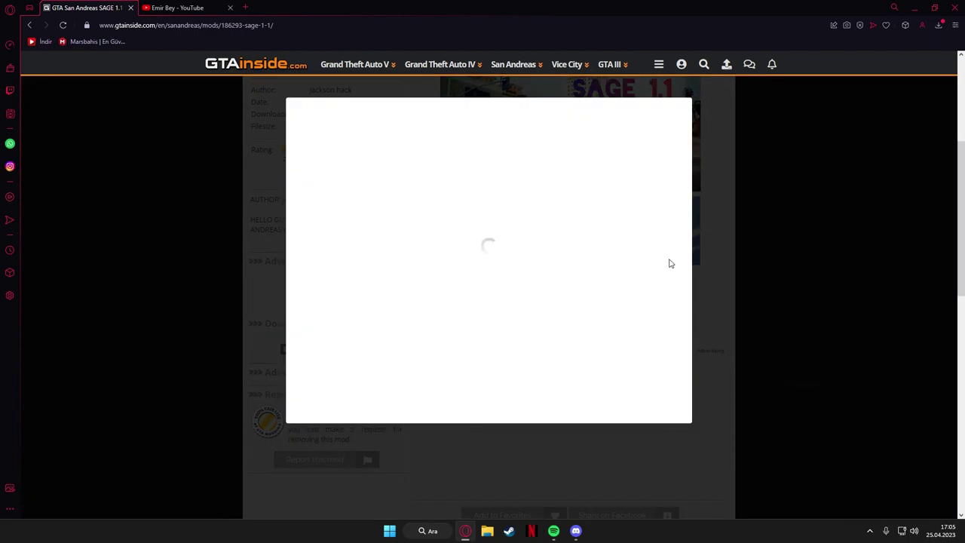
left_click(677, 263)
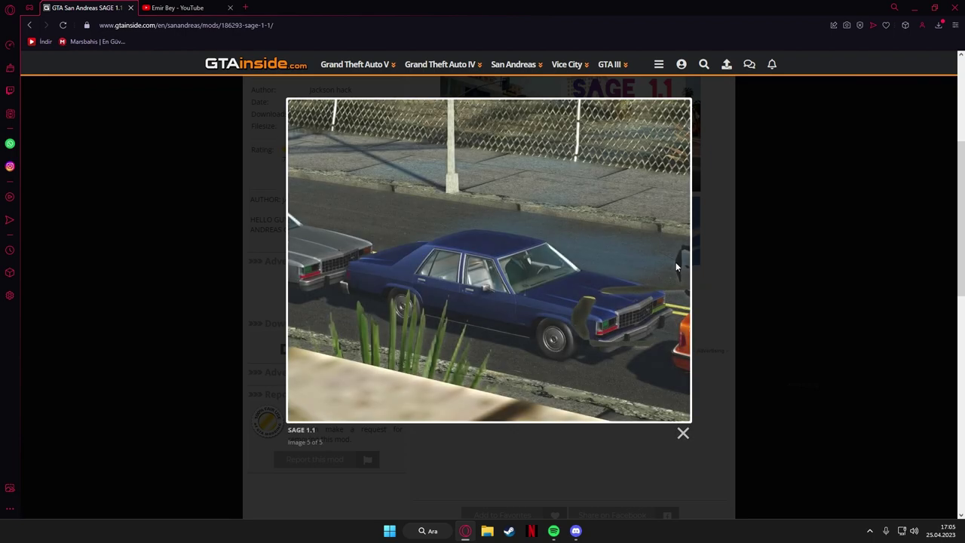
left_click(711, 301)
scroll(595, 321, "up", 3)
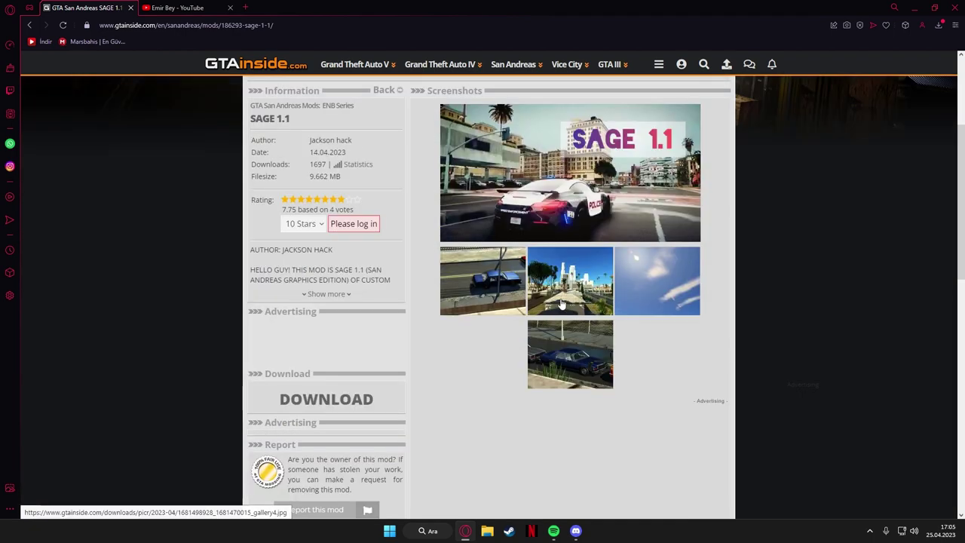
Step: Download the SAGE 1.1 mod archive from its GTAinside page
scroll(467, 312, "down", 5)
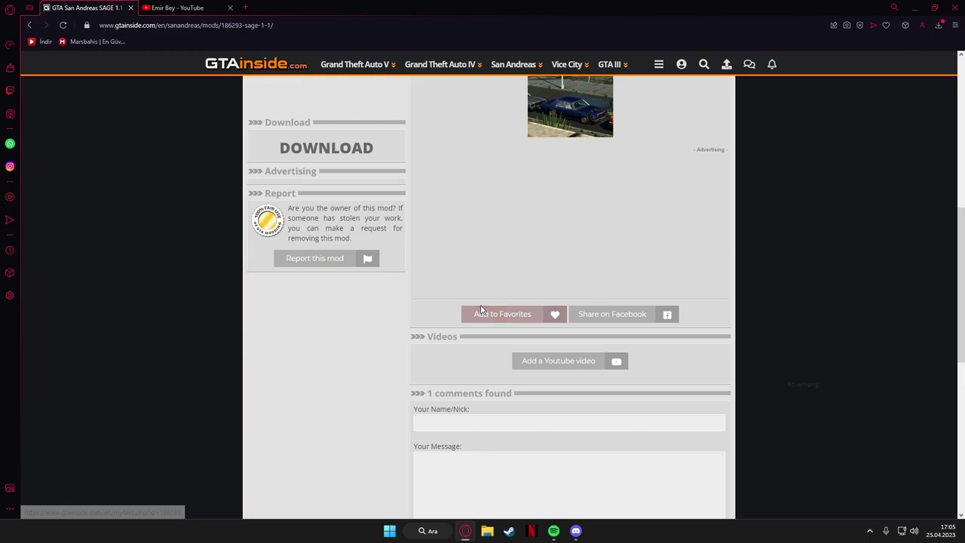
scroll(528, 333, "up", 3)
left_click(370, 349)
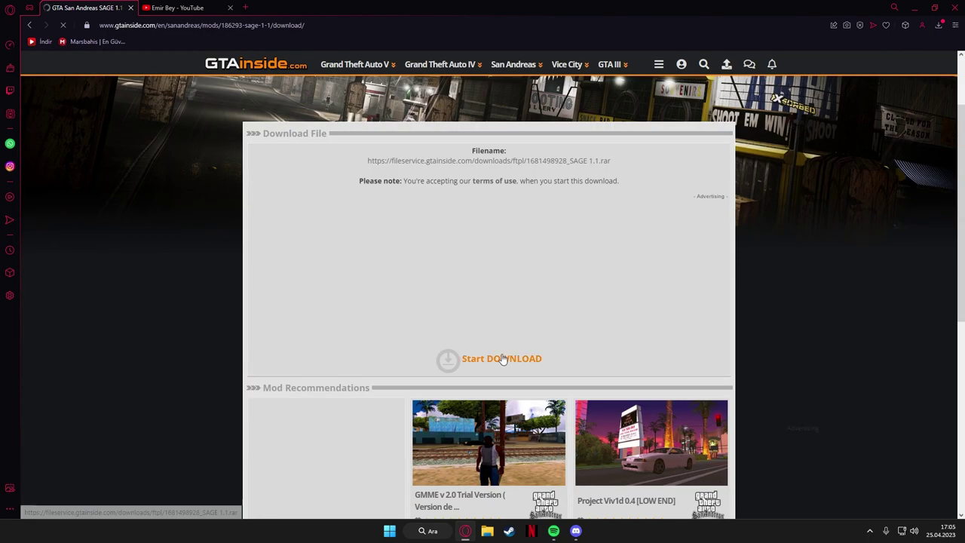
left_click(503, 360)
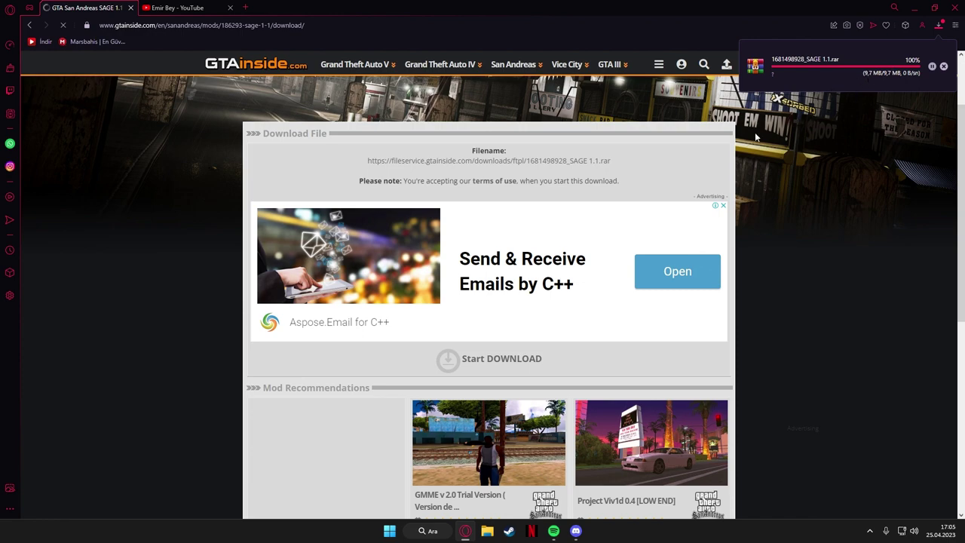
Step: Open the downloaded SAGE 1.1 archive in WinRAR, extract its SAGE 1.1 folder to the desktop and close the archive
left_click(896, 63)
left_click(914, 7)
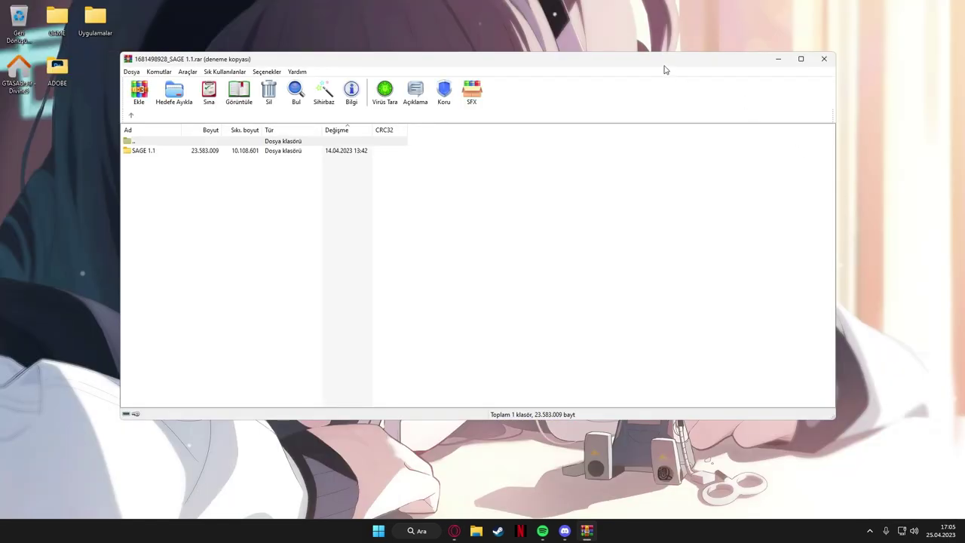
left_click_drag(664, 70, 707, 162)
left_click(293, 248)
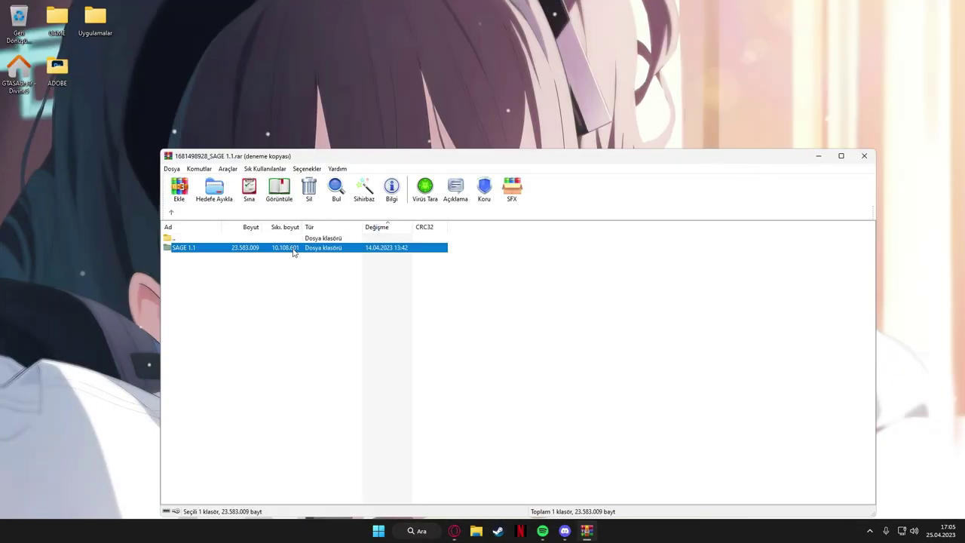
left_click_drag(108, 250, 106, 248)
left_click(864, 155)
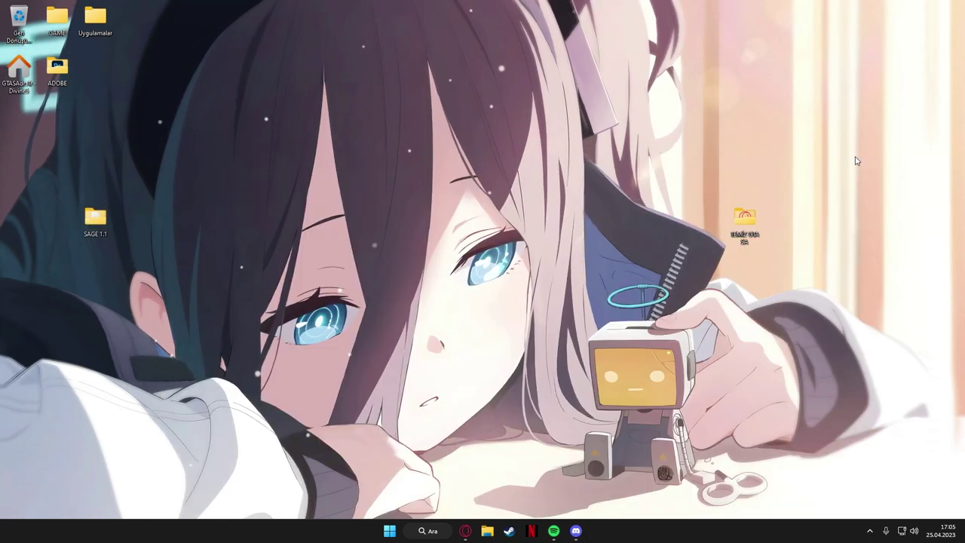
Step: Place the TEMİZ GTA SA folder above SAGE 1.1 on the desktop and open both folders in side-by-side windows
left_click_drag(745, 218, 101, 187)
double_click(100, 187)
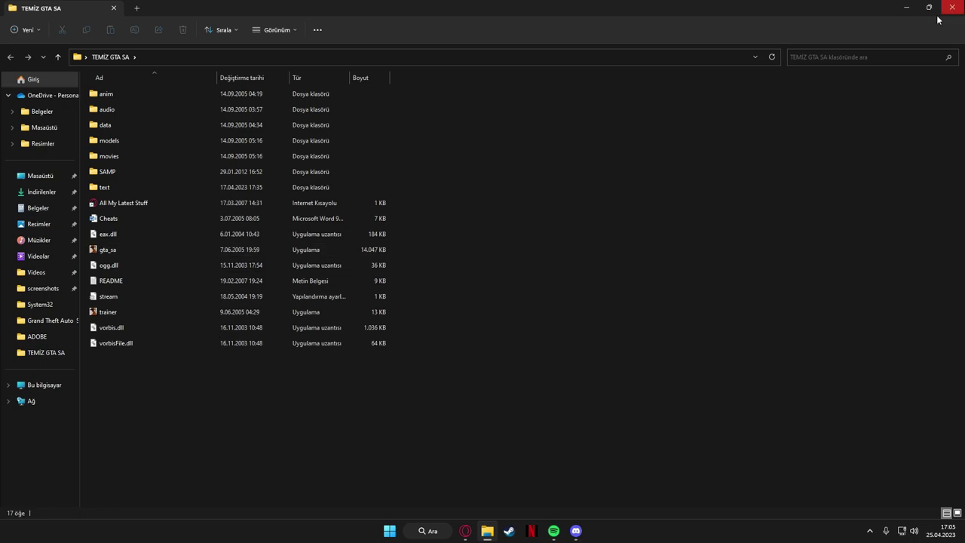
left_click_drag(934, 16, 704, 101)
double_click(102, 233)
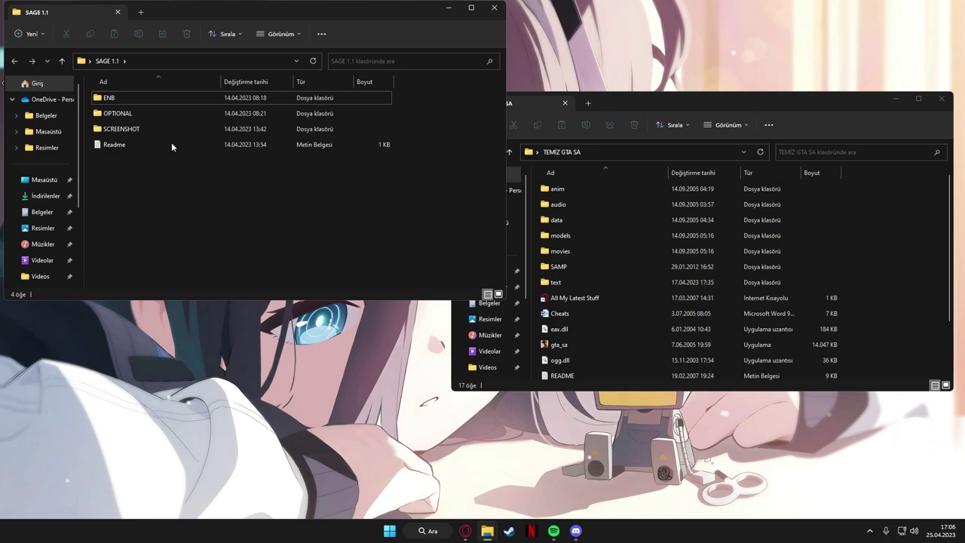
Step: Look through the COMPLEX SHADOW and WITHOUT COMPLEX SHADOW variants in the mod's ENB folder
double_click(130, 99)
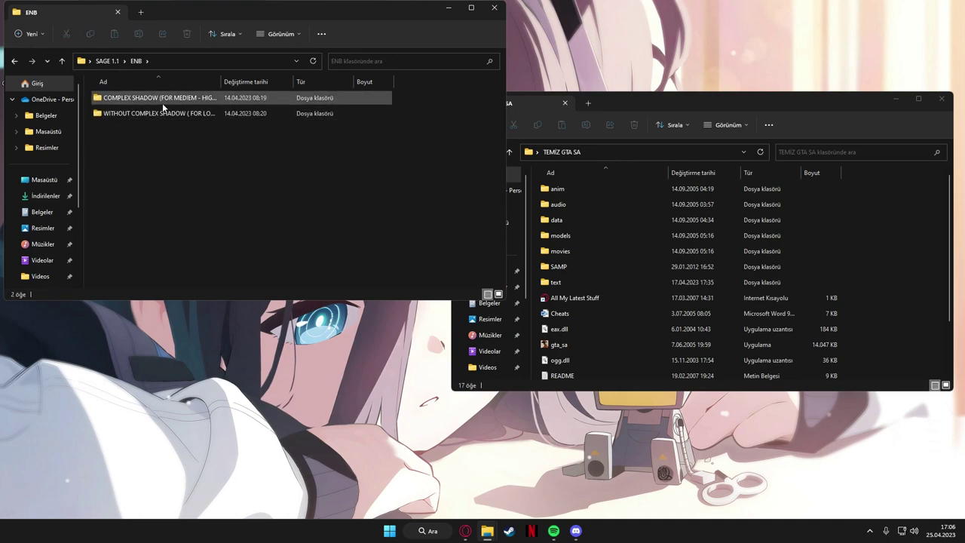
double_click(148, 100)
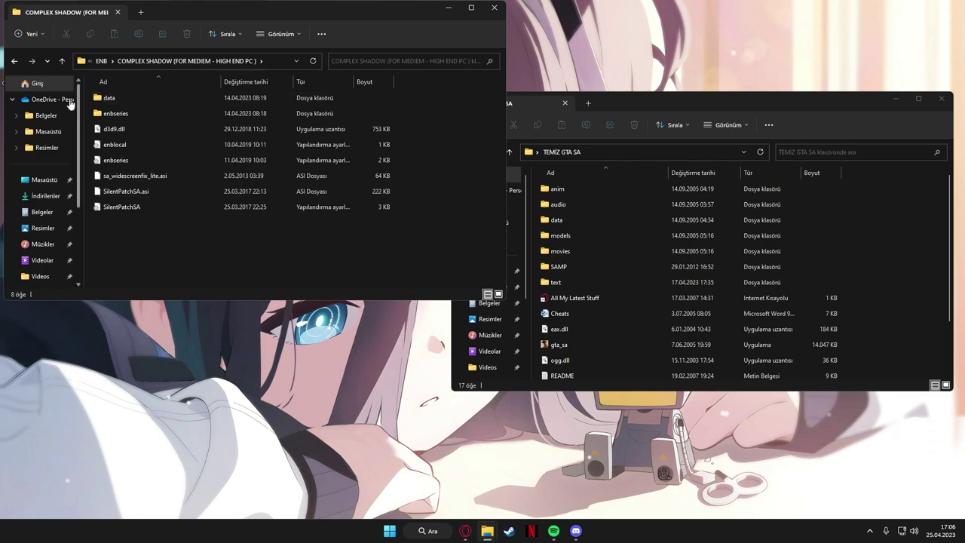
left_click(18, 64)
double_click(148, 114)
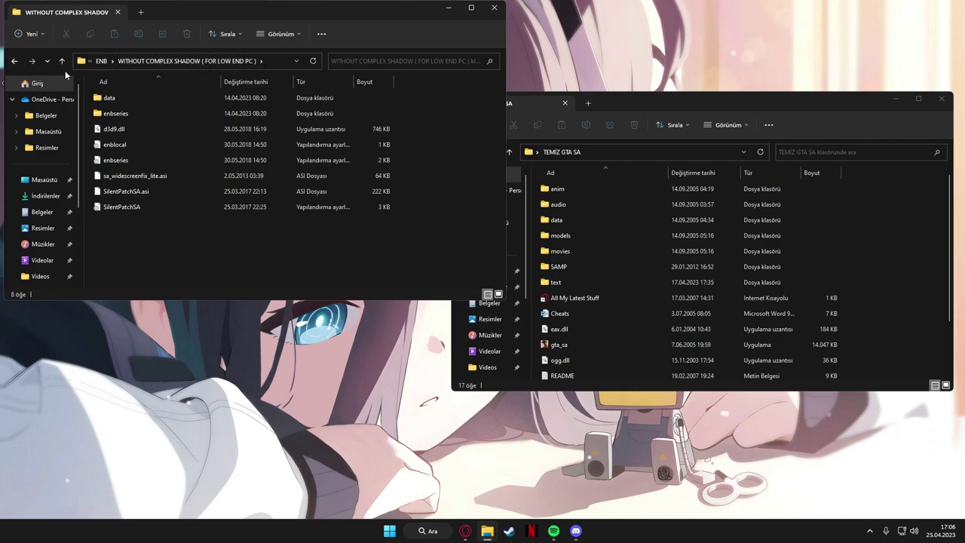
left_click(15, 62)
Step: Move all contents of the COMPLEX SHADOW folder into TEMİZ GTA SA and close the mod folder window
double_click(159, 98)
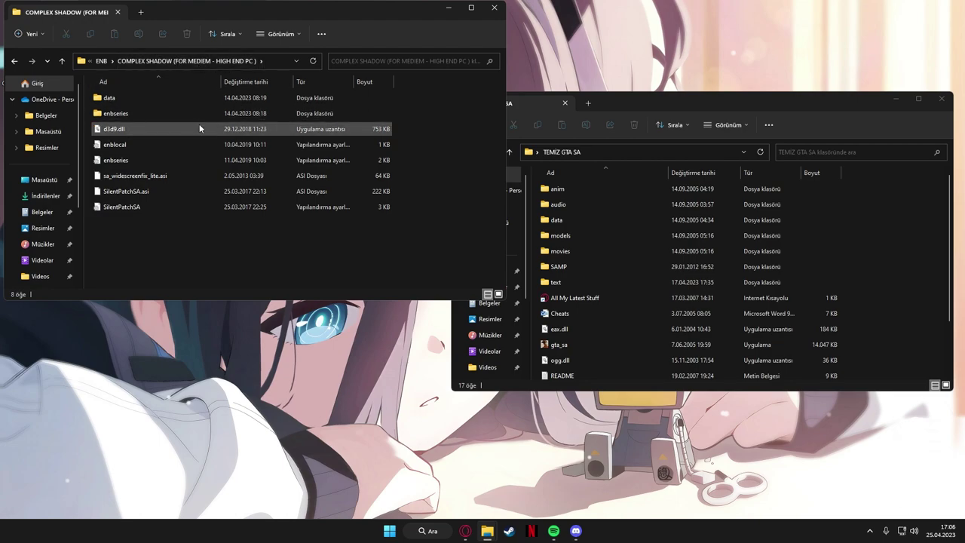
left_click_drag(217, 226, 207, 91)
left_click_drag(125, 101, 878, 244)
left_click(280, 188)
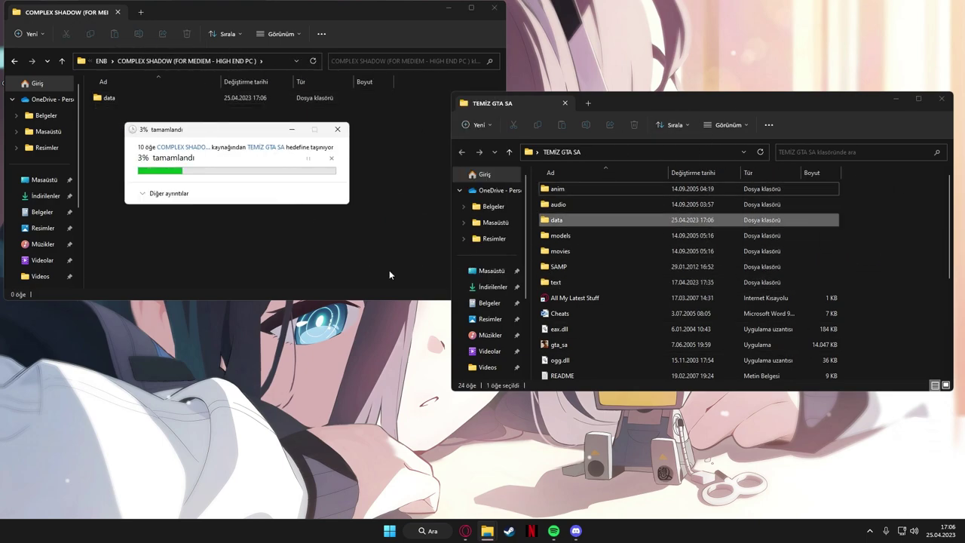
left_click(494, 8)
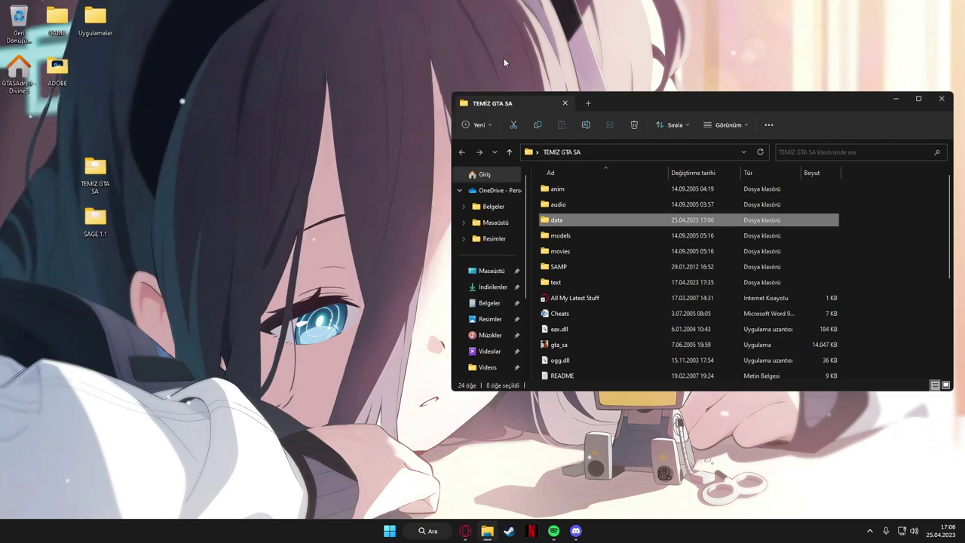
Step: Check the added ENB files in the maximized TEMİZ GTA SA folder and close its window
left_click(918, 98)
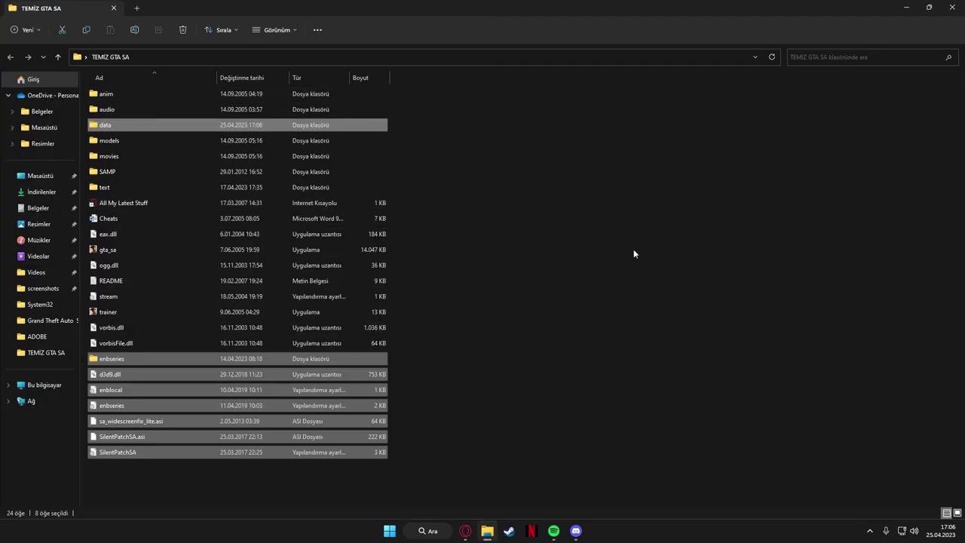
left_click(543, 236)
right_click(543, 233)
left_click(606, 348)
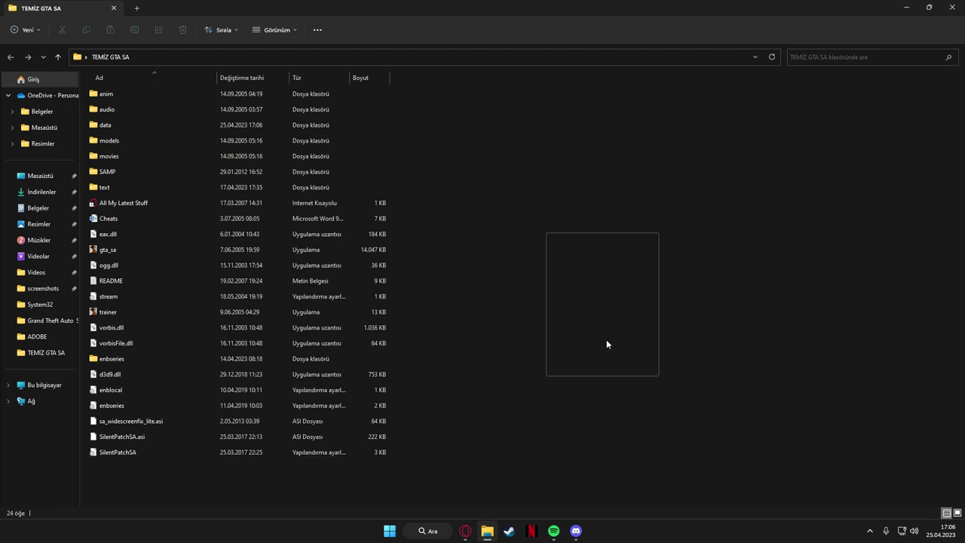
left_click(903, 101)
left_click(951, 7)
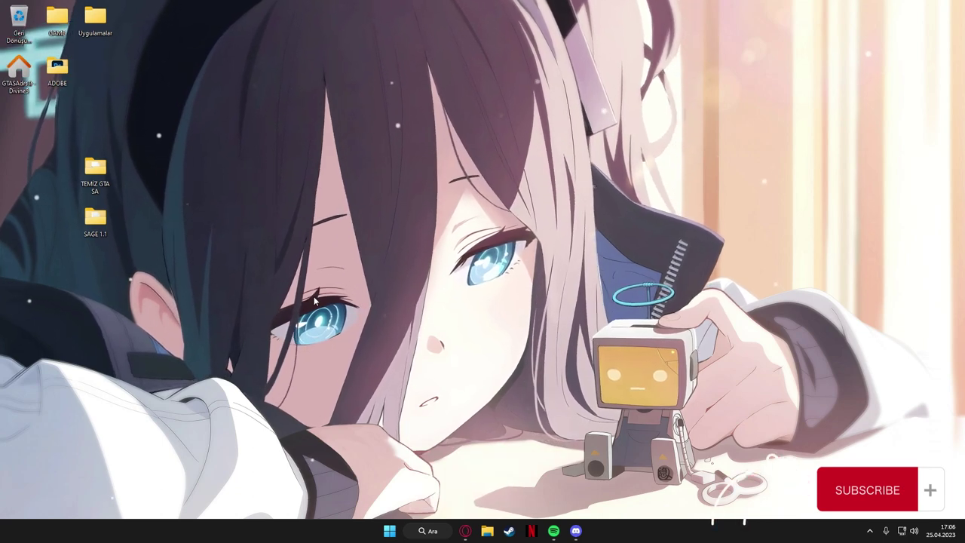
Step: Open the Windows installed-apps list through "Program ekle veya kaldır" and search it for mta
left_click(465, 530)
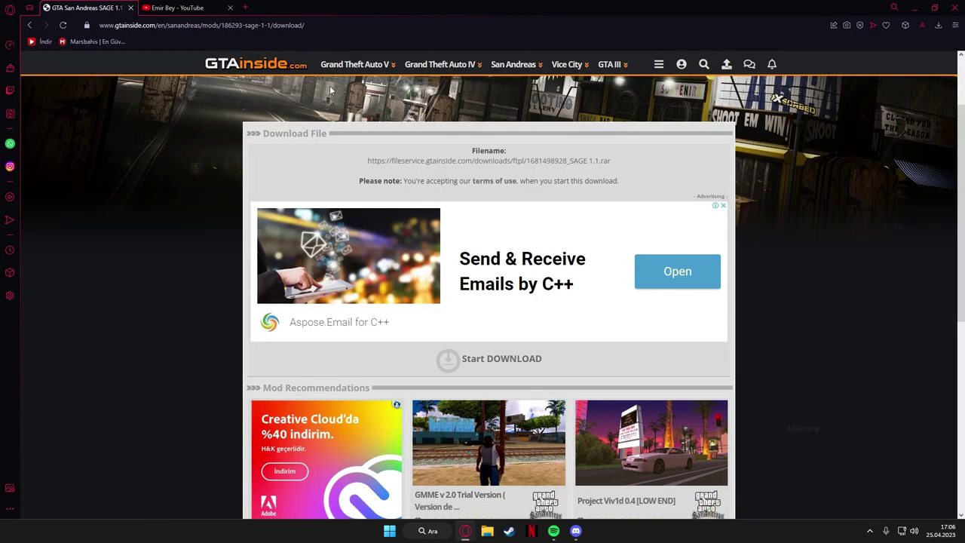
key("super")
type("program ekle veya kaldır")
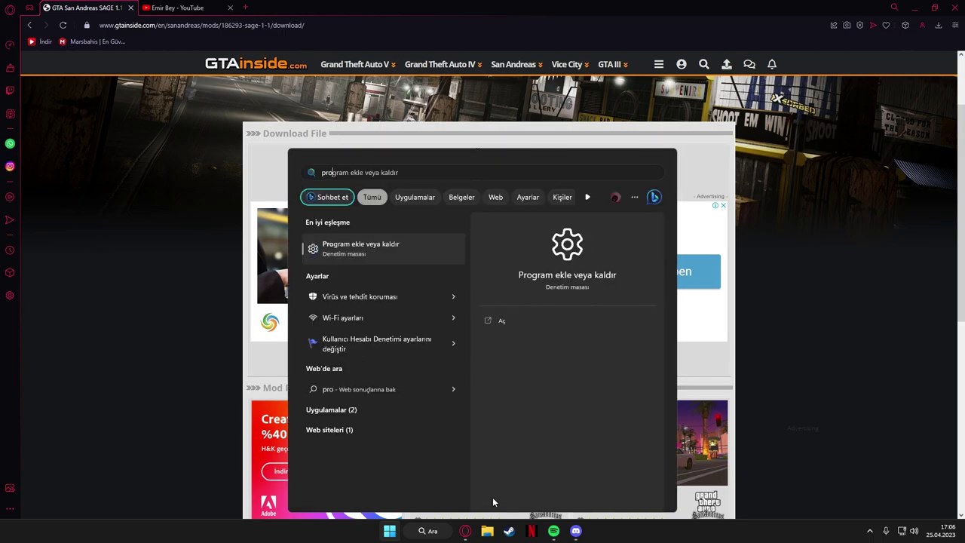
key("Return")
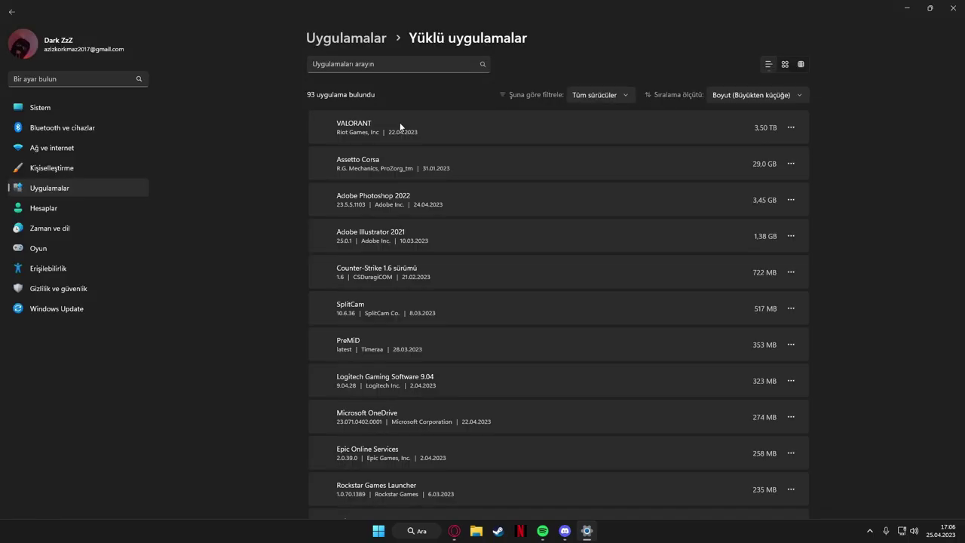
left_click(409, 67)
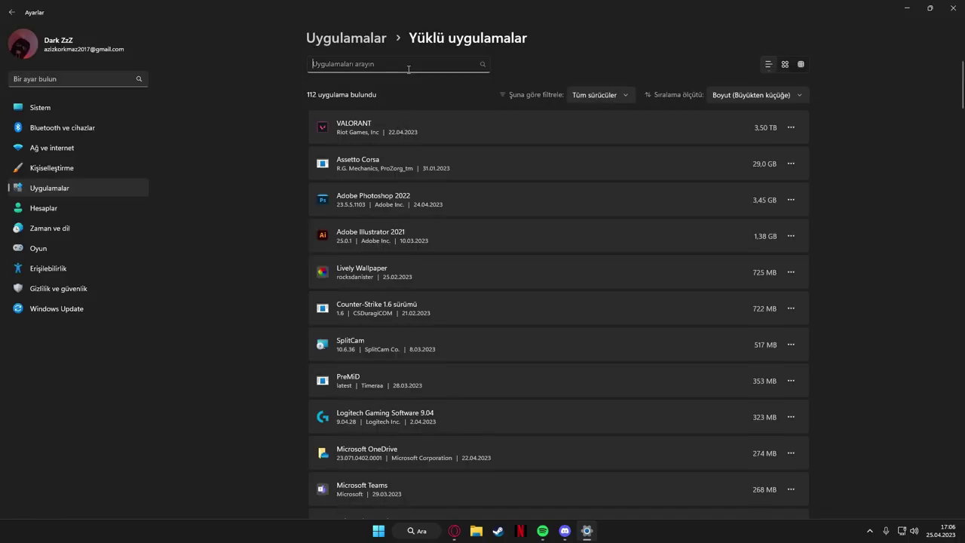
type("mta sa")
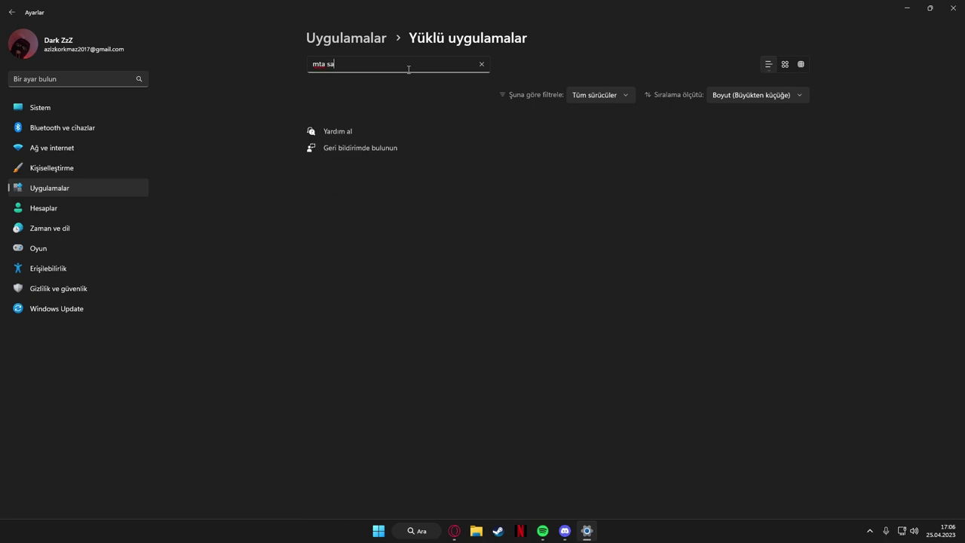
key("BackSpace")
key("BackSpace")
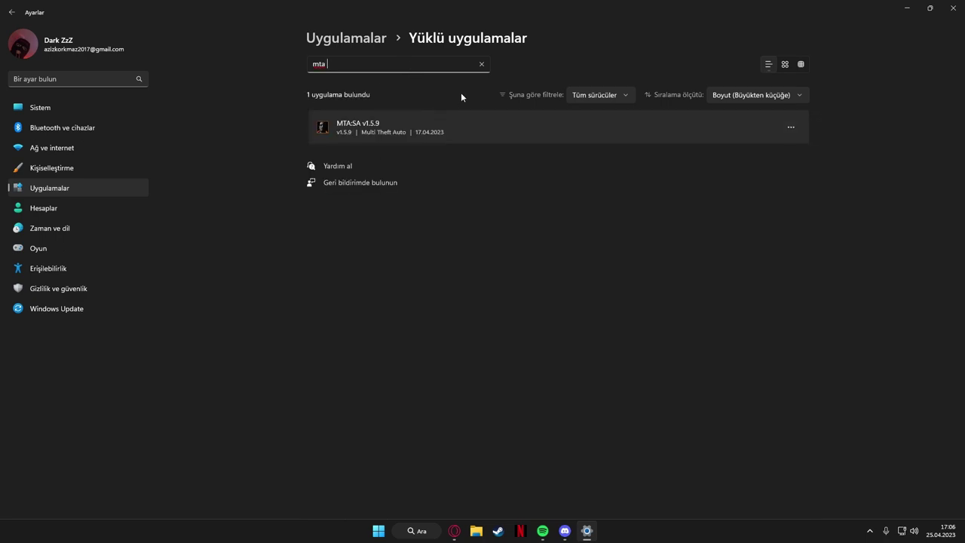
Step: Uninstall MTA:SA v1.5.9 from the installed apps
left_click(653, 153)
left_click(793, 126)
left_click(737, 159)
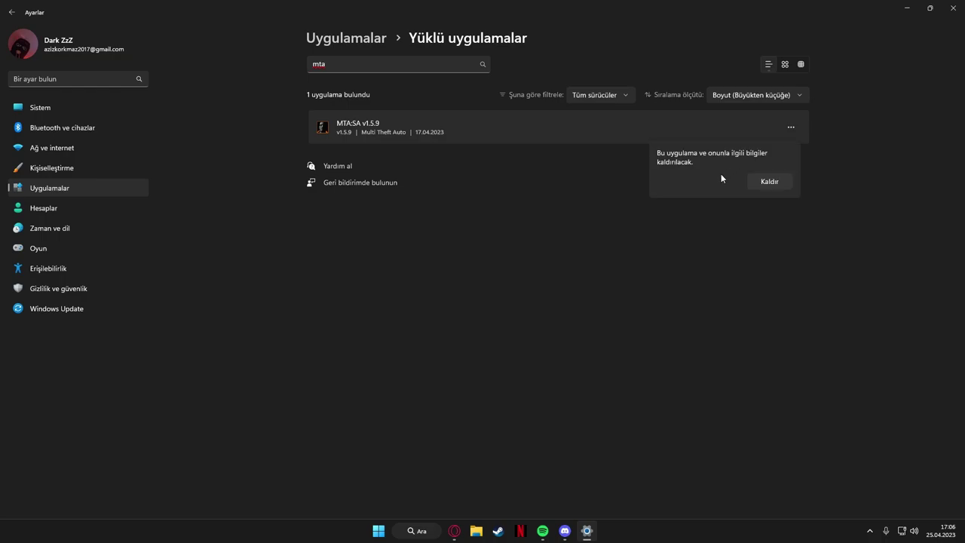
left_click(750, 183)
left_click(459, 348)
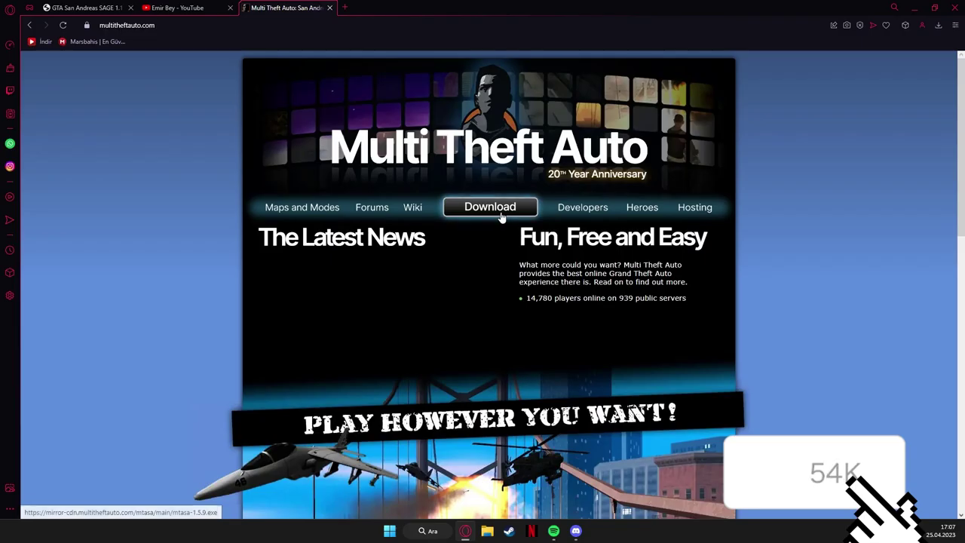
Step: Download the mtasa-1.5.9 installer from the Multi Theft Auto website into the İndirilenler folder
left_click(491, 206)
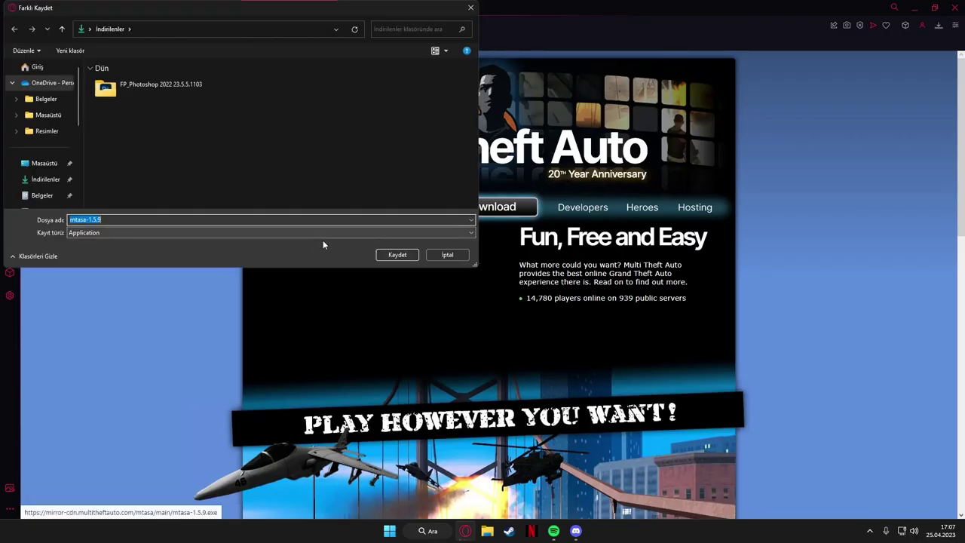
left_click(398, 254)
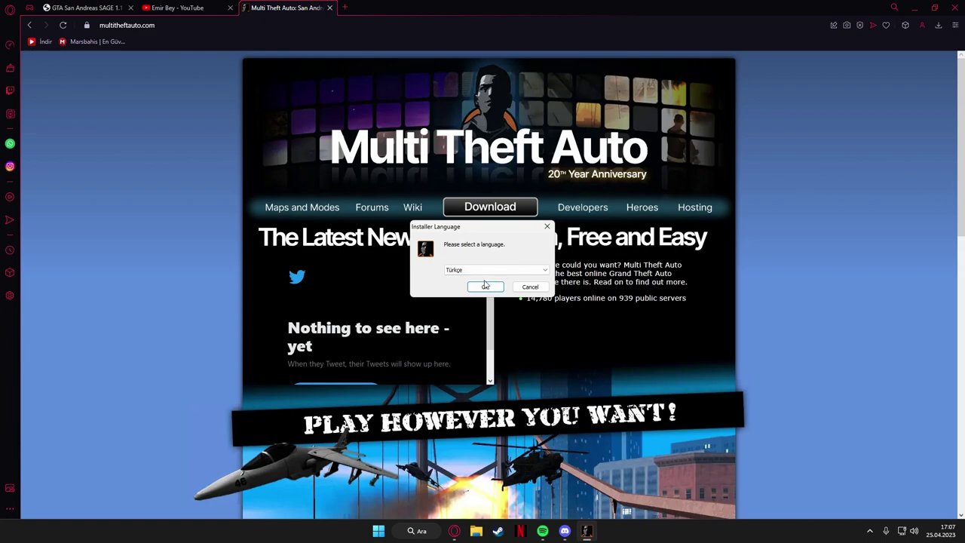
Step: Start the MTA:SA v1.5.9 setup in Türkçe, accept the license agreement and proceed to the choice of installation folder
left_click(486, 286)
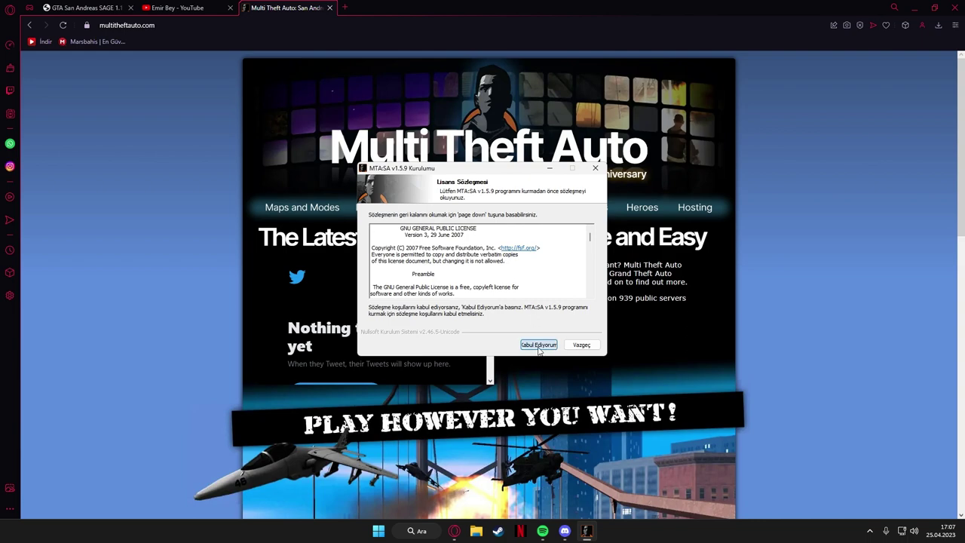
left_click(535, 350)
left_click(569, 359)
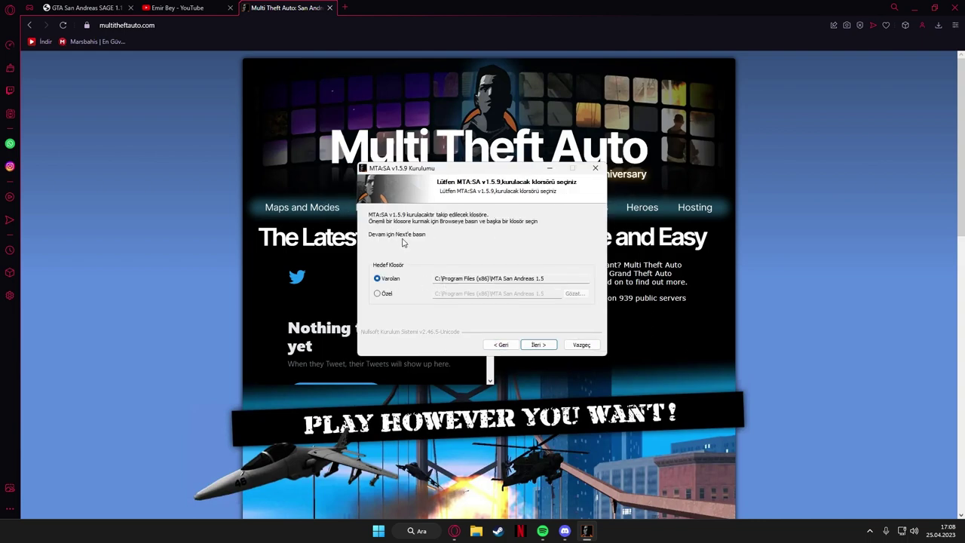
left_click(475, 278)
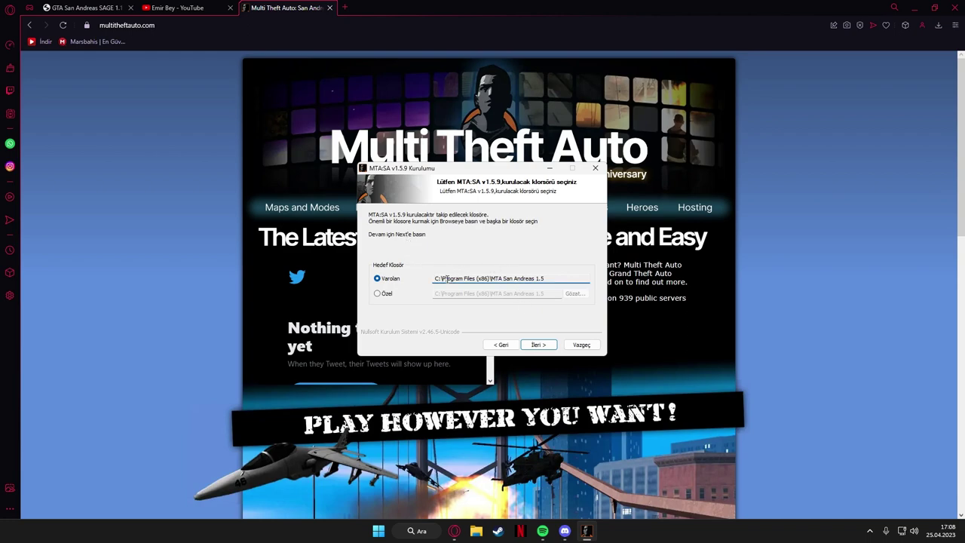
left_click(383, 293)
left_click(575, 293)
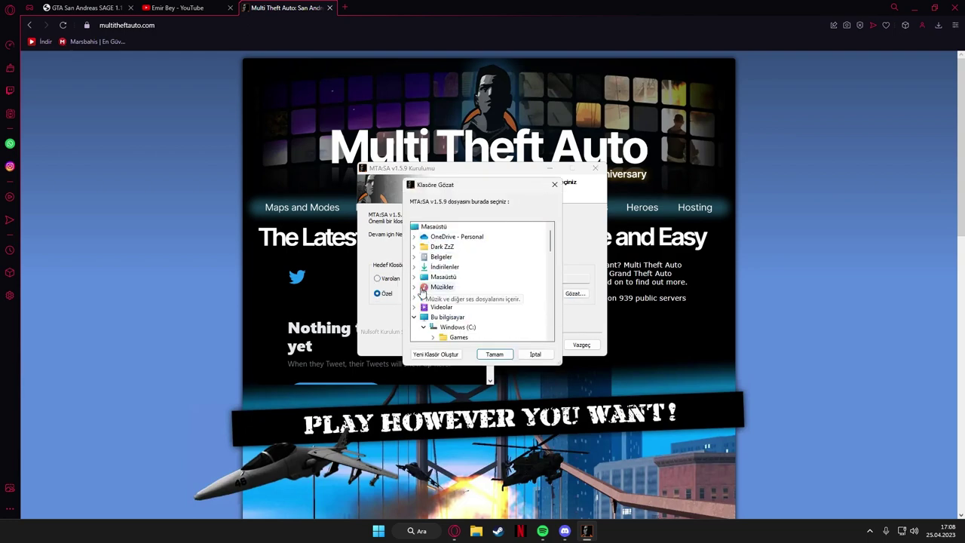
left_click(535, 354)
left_click(393, 278)
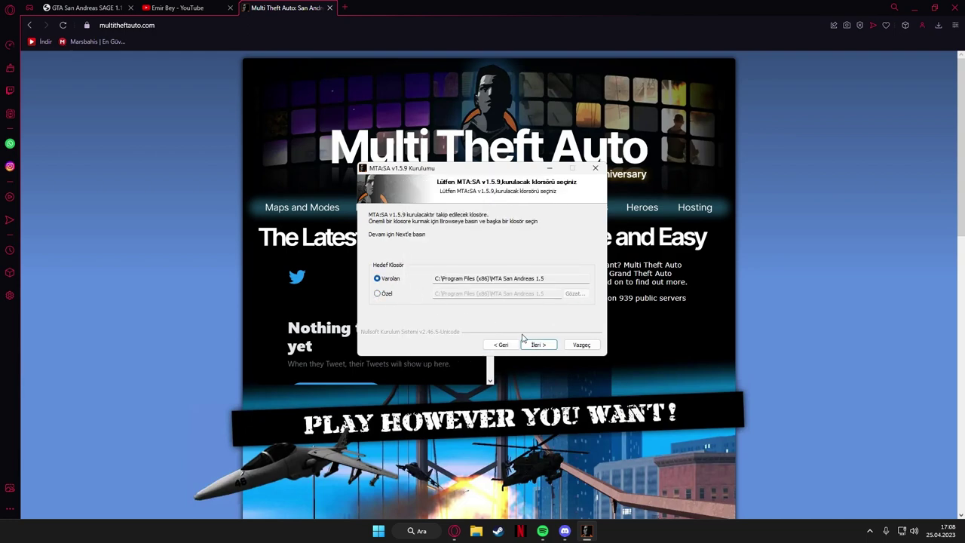
Step: Keep the existing installation folder, select the desktop TEMİZ GTA SA folder as the game location, and complete the MTA:SA installation
left_click(537, 345)
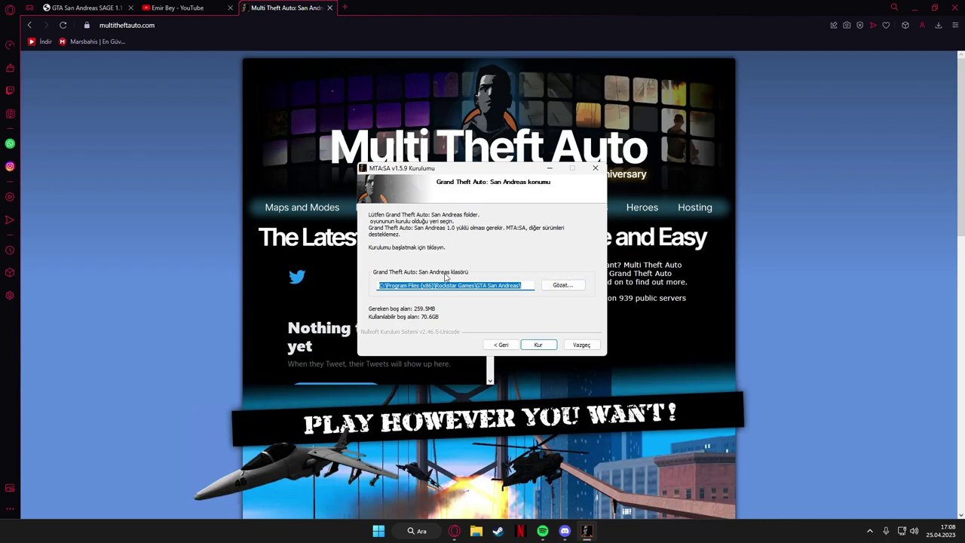
left_click(567, 286)
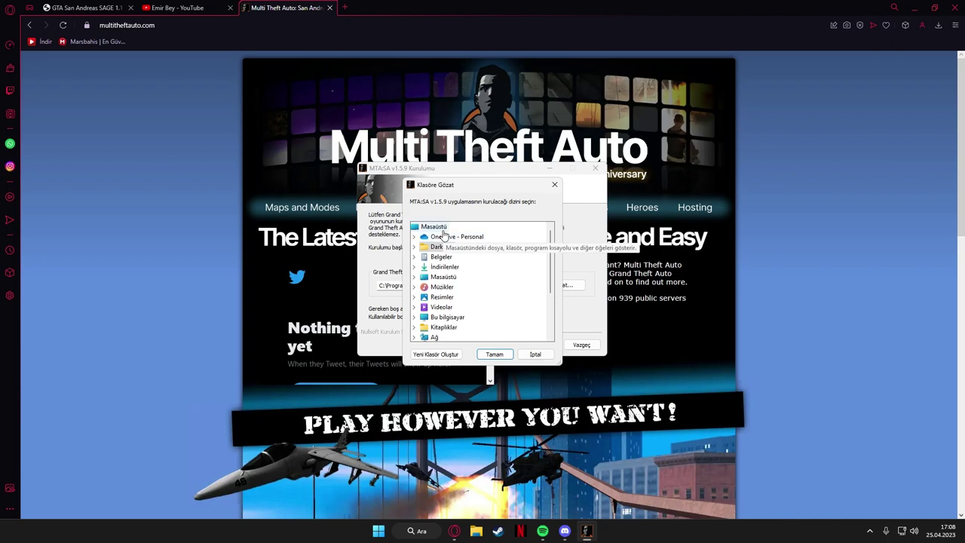
scroll(452, 294, "down", 6)
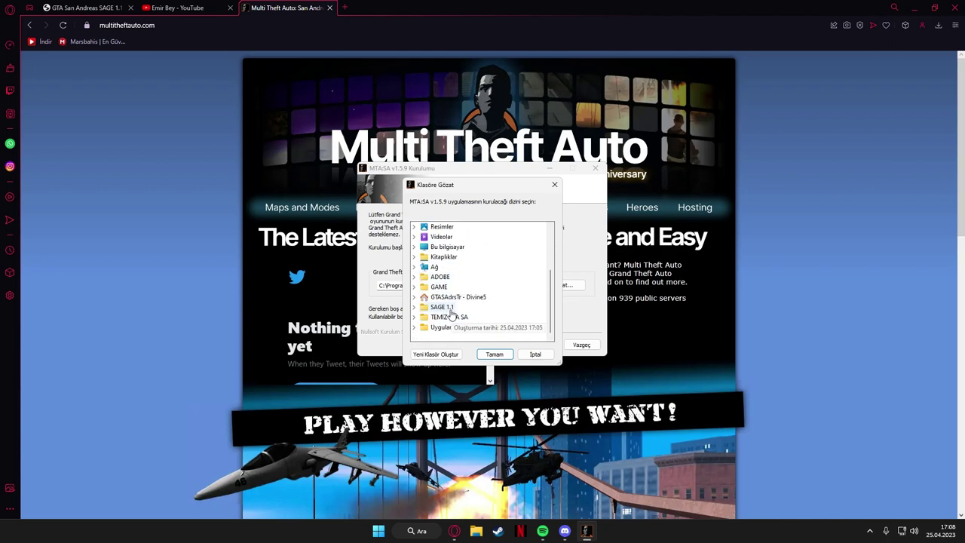
left_click(475, 329)
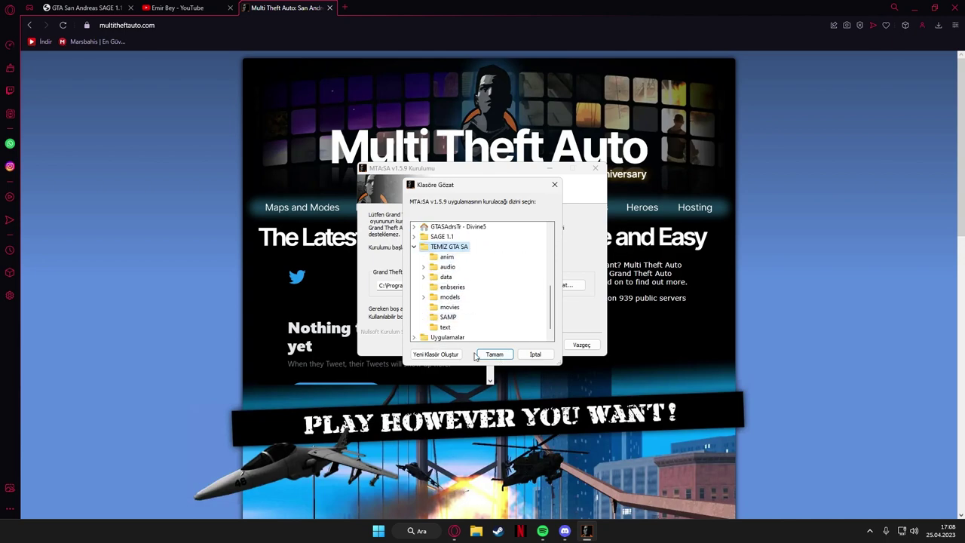
left_click(492, 354)
left_click(543, 347)
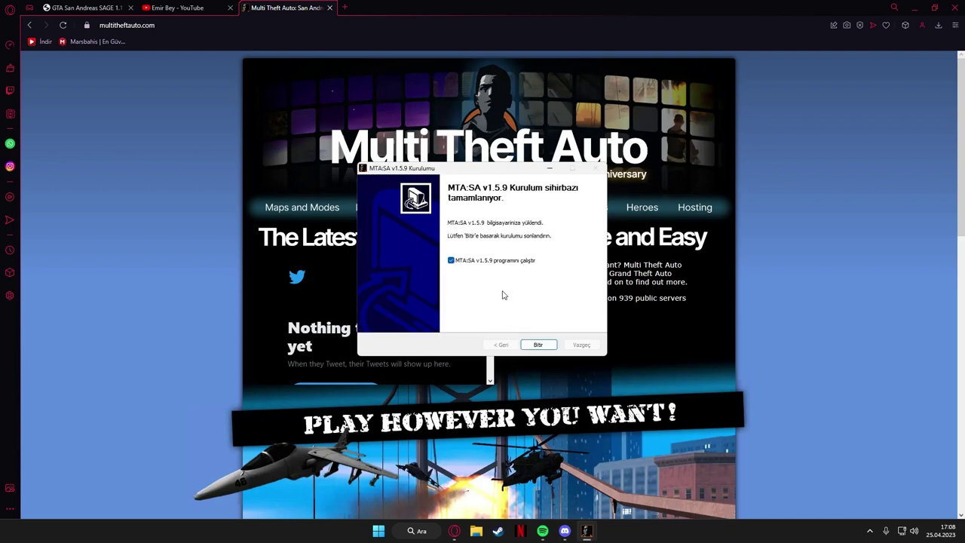
left_click(534, 345)
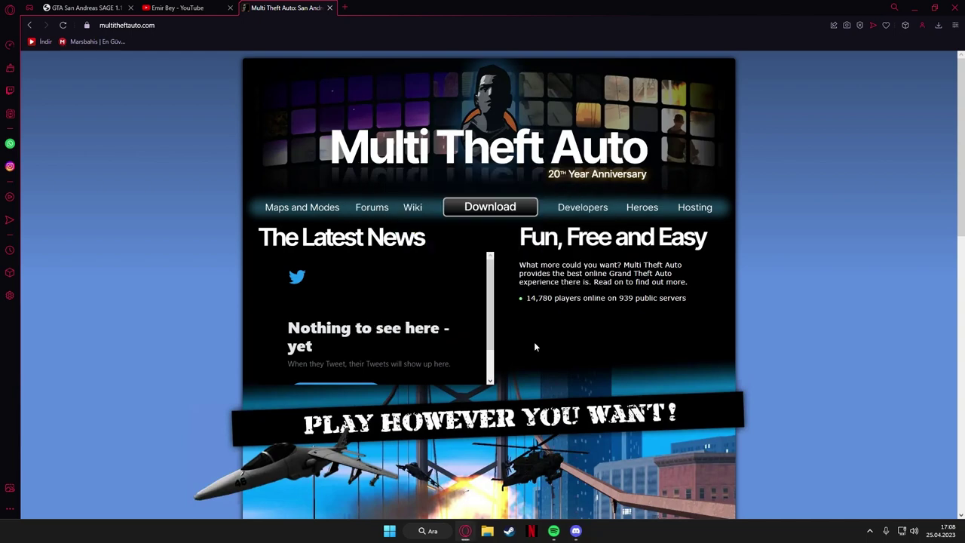
Step: Launch MTA San Andreas 1.5 from the desktop, declining the .asi file help and playing with d3d9.dll kept without further reminders
key("super+d")
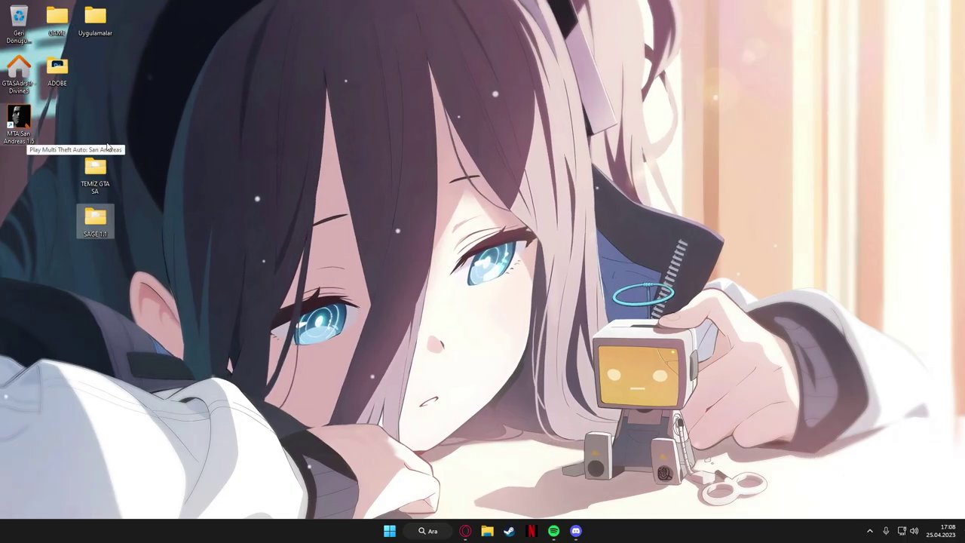
double_click(18, 121)
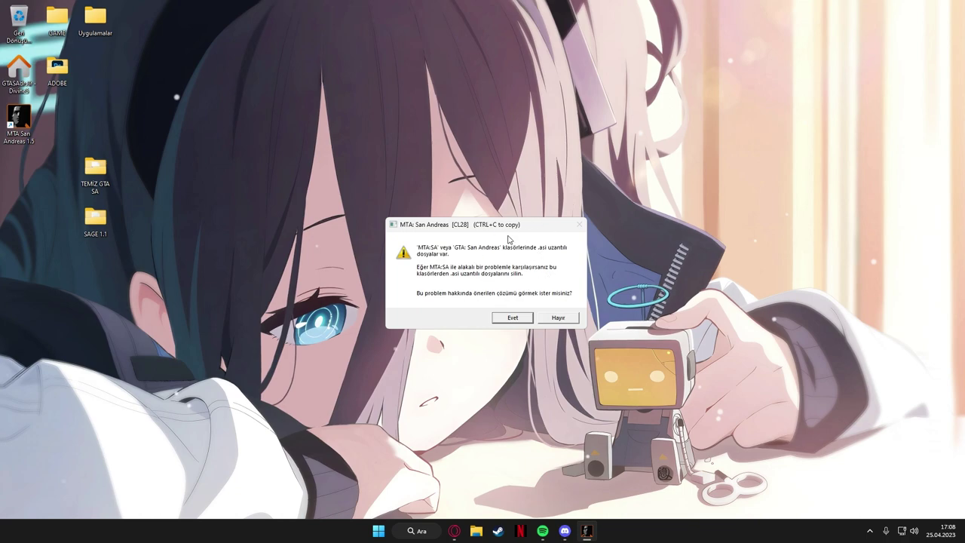
left_click(558, 318)
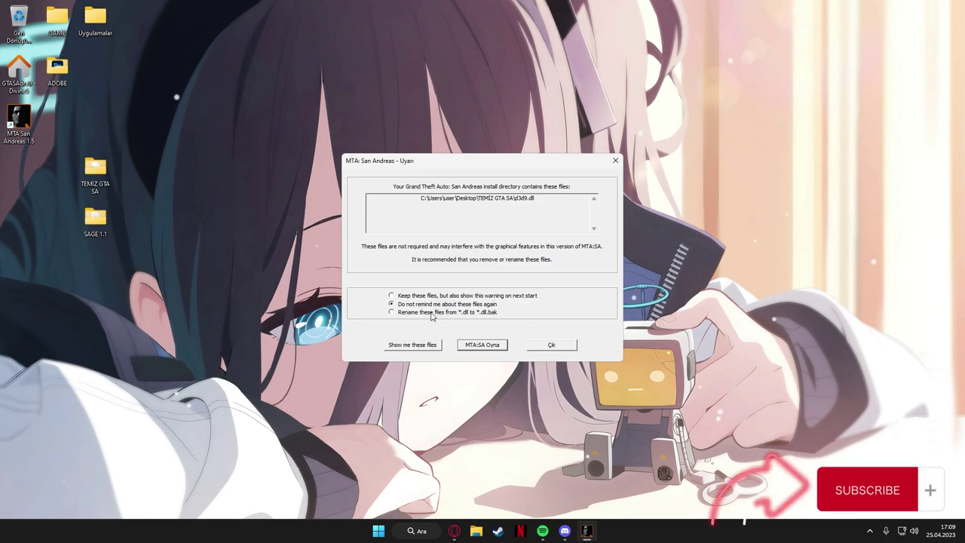
left_click(482, 344)
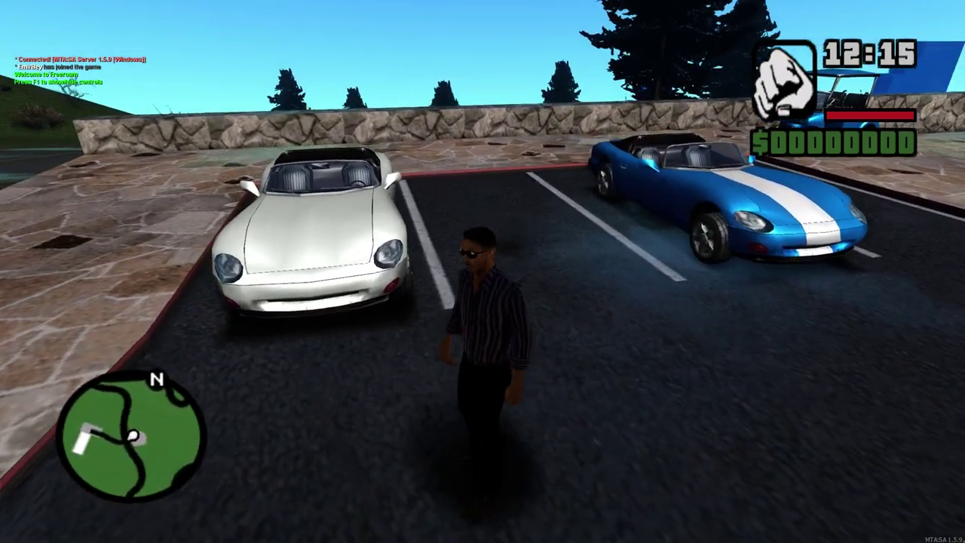
Step: Toggle the ENB effects off and on in the game to compare the graphics, leaving them off
key("shift+F12")
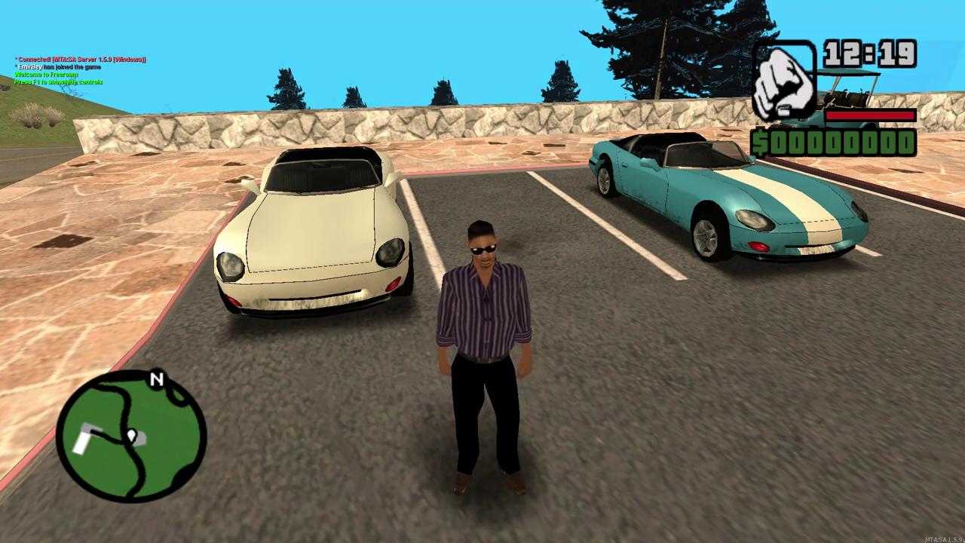
key("shift+F12")
key("shift+F12")
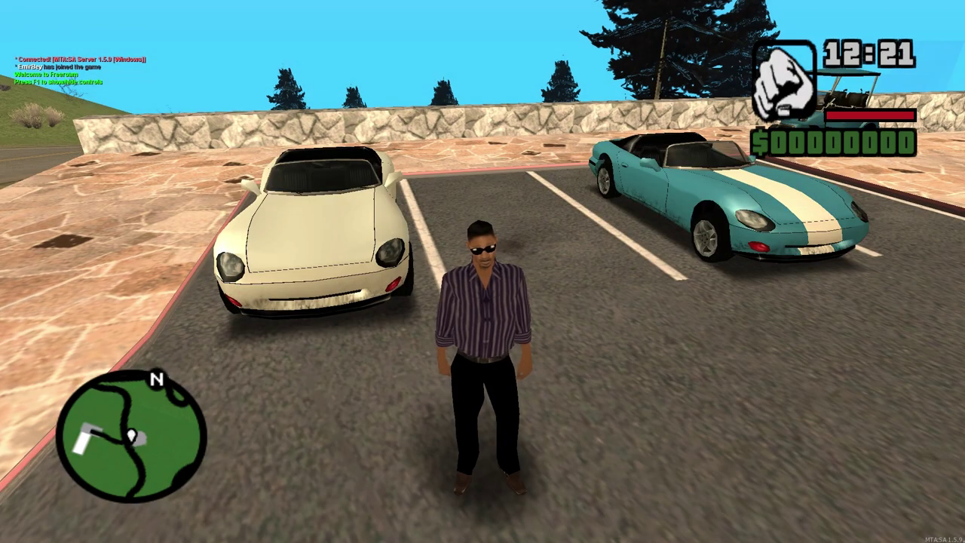
key("s")
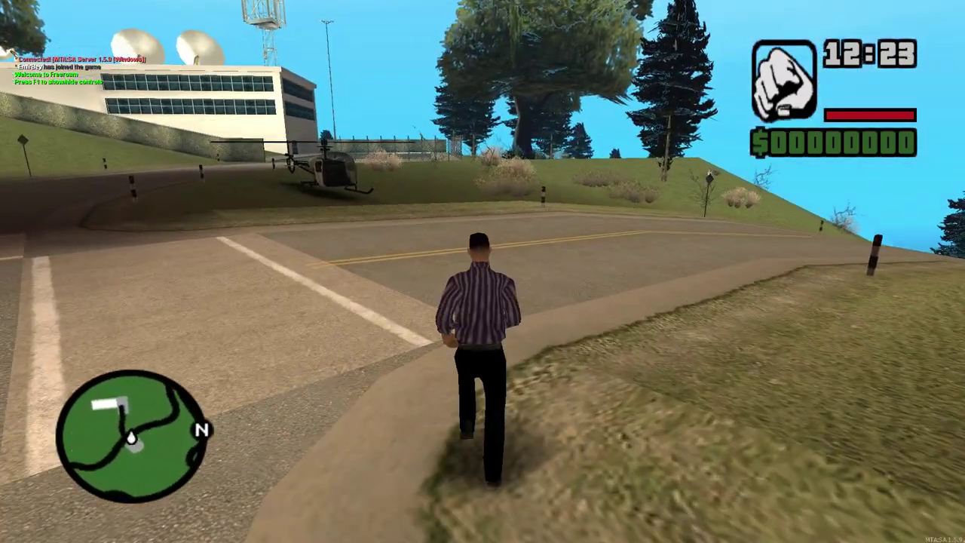
key("F1")
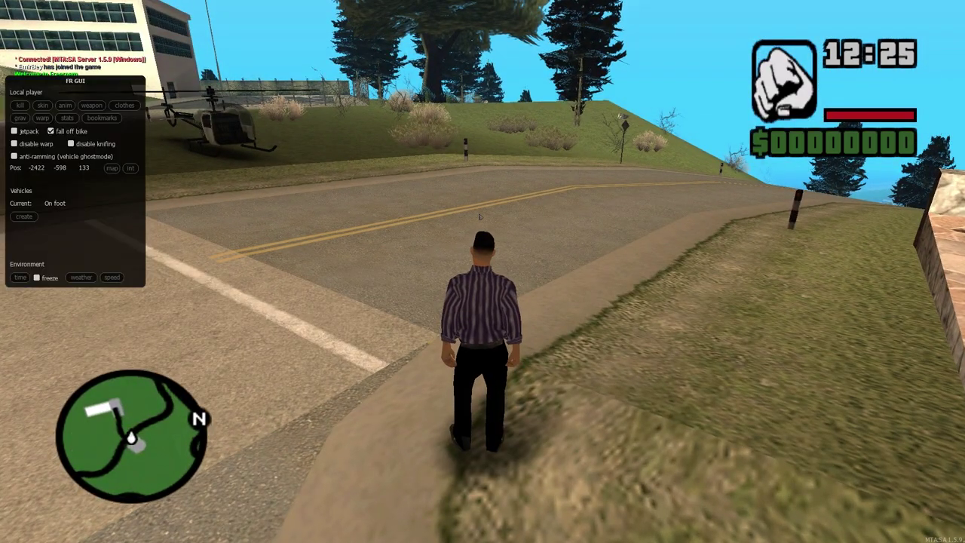
key("F1")
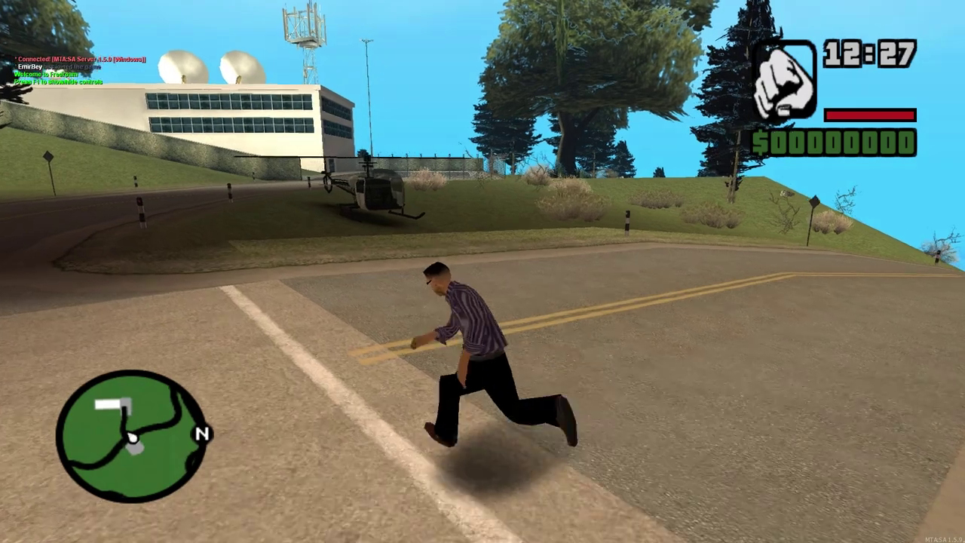
key("w")
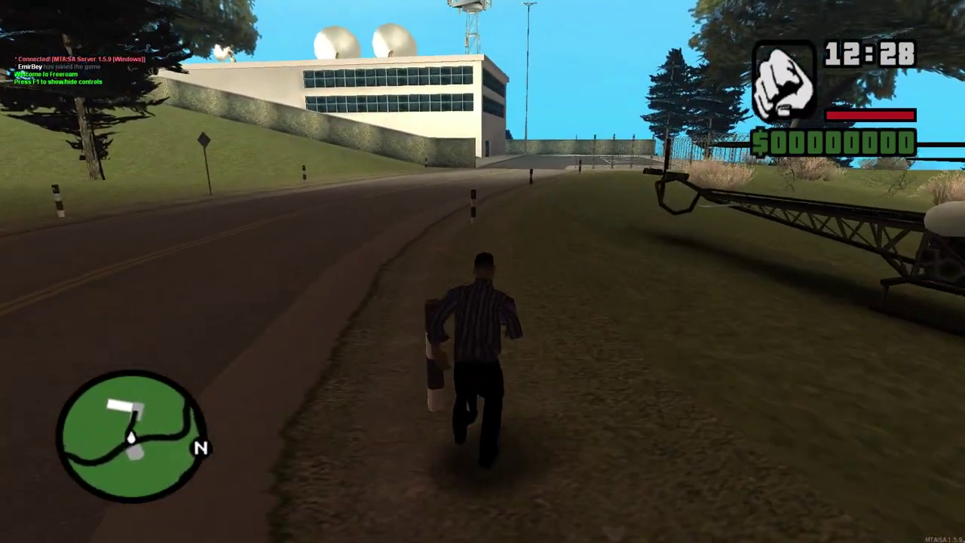
key("w")
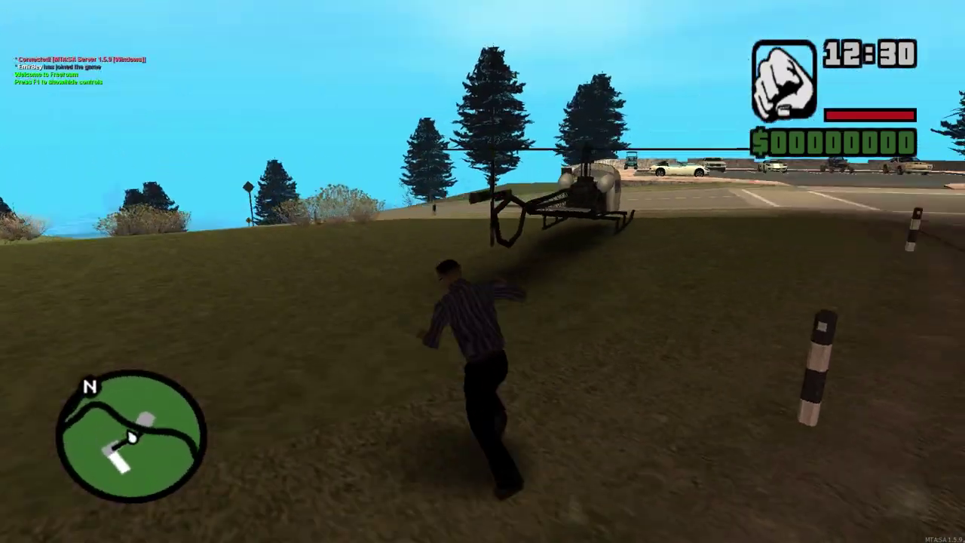
key("w")
Step: Bring up the ENBSeries editor and the freeroam controls over the game, and close both
key("shift+Return")
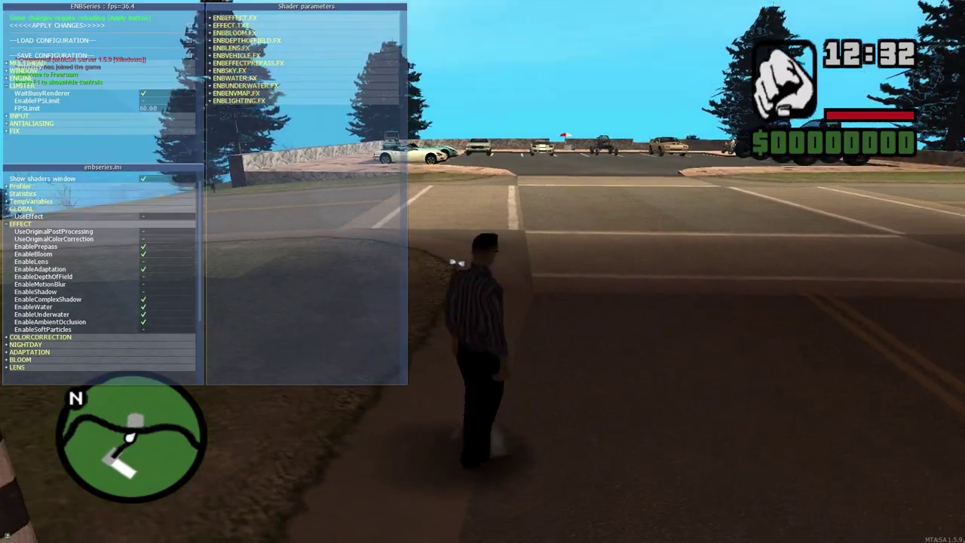
key("w")
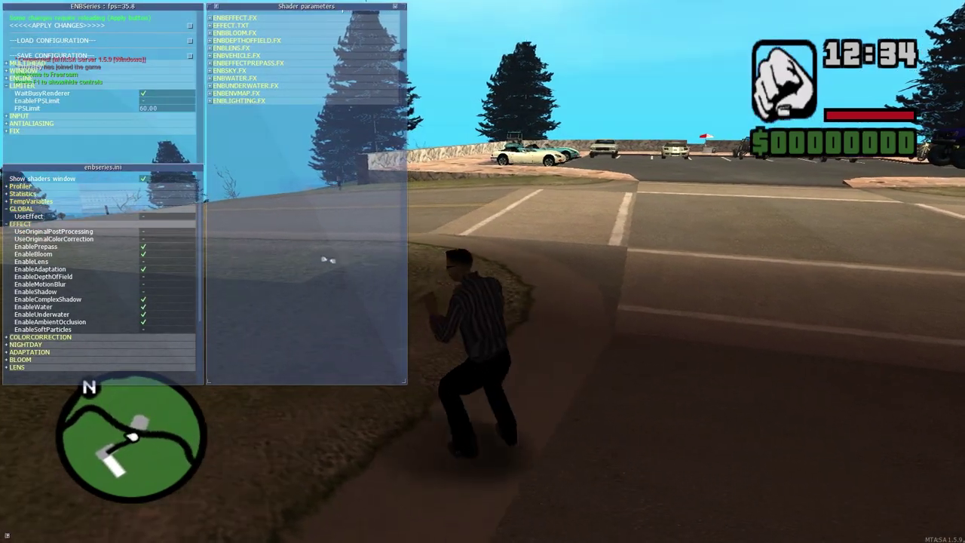
key("w")
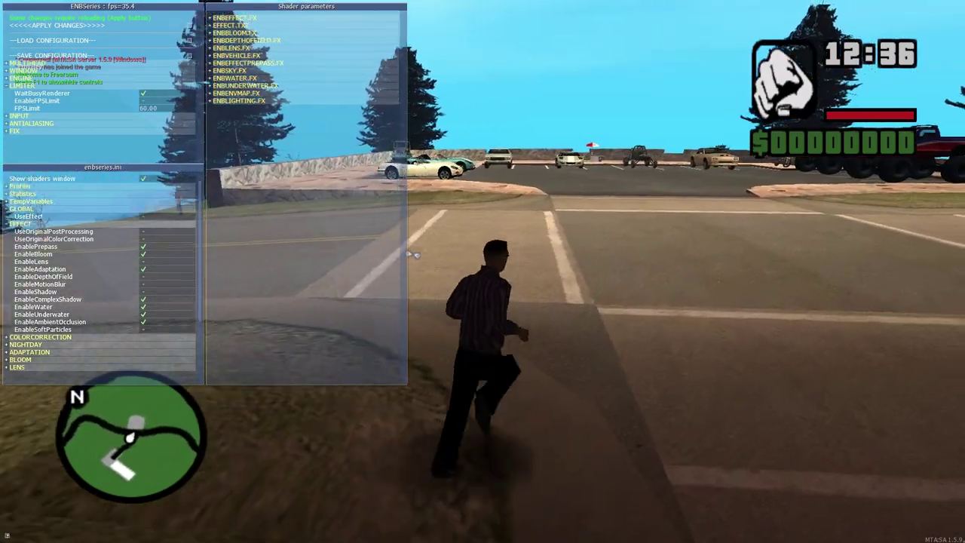
key("F1")
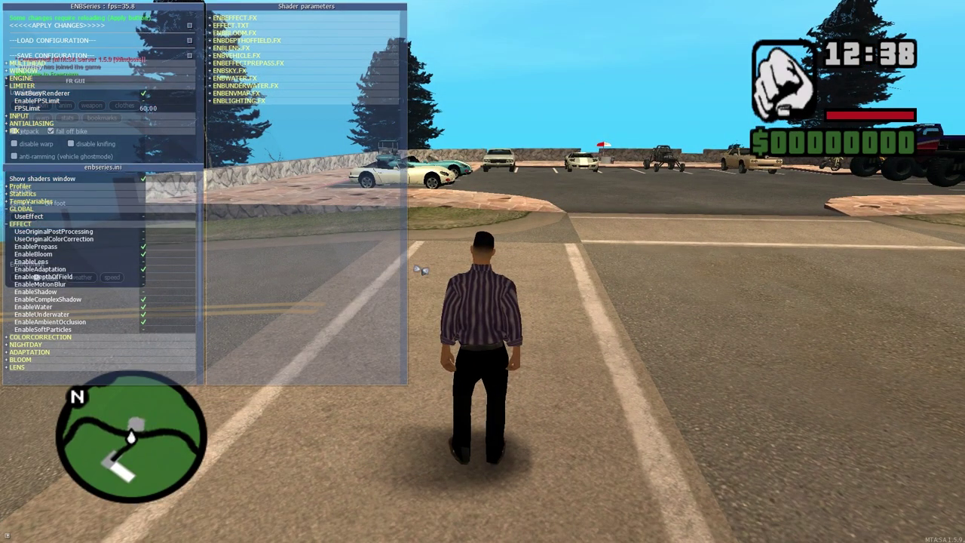
key("shift+Return")
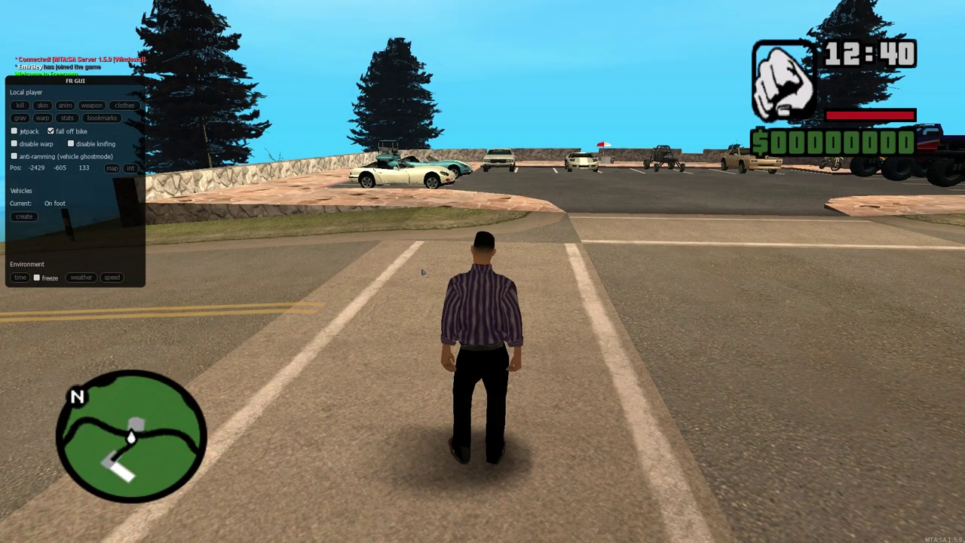
key("F1")
key("w")
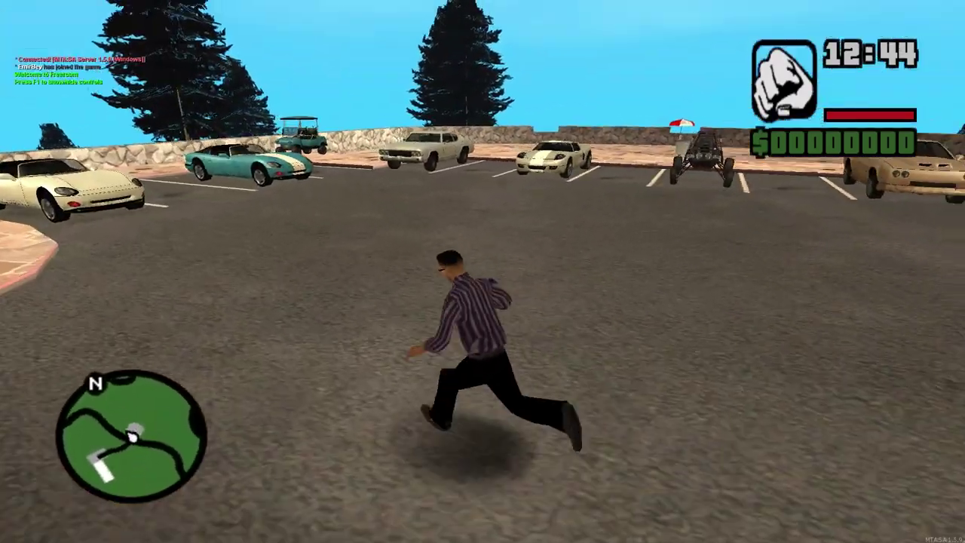
Step: Examine the developer options (Geliştirici ayarları) in the advanced game settings and return to the game
key("Escape")
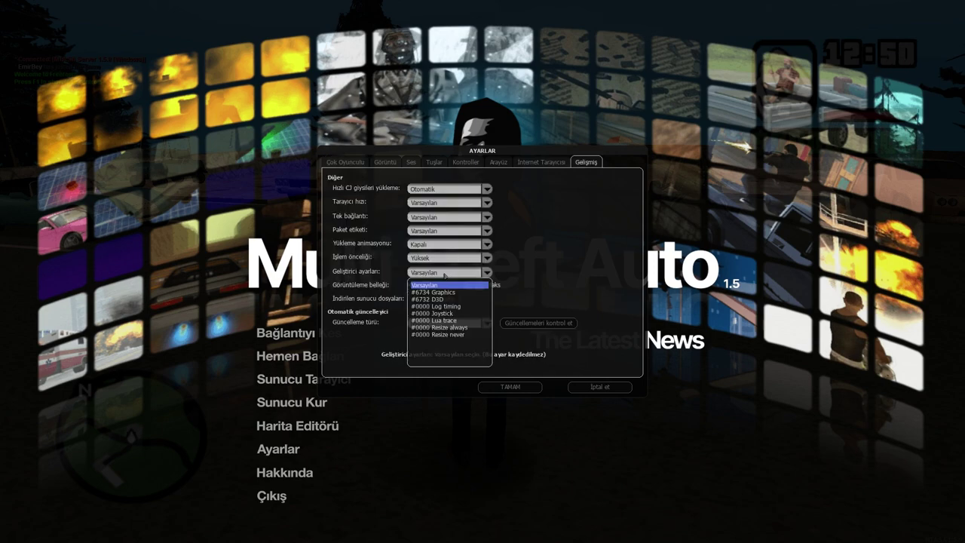
key("Escape")
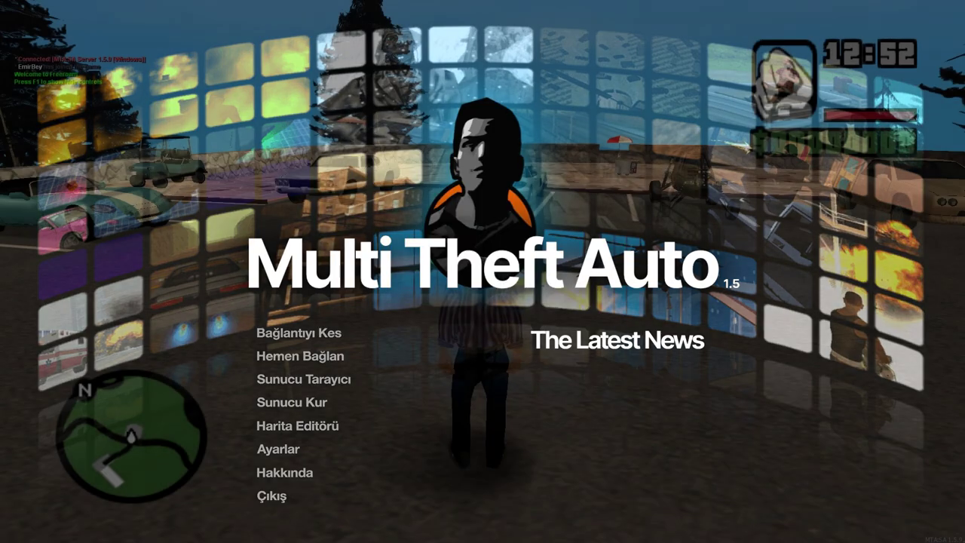
key("w")
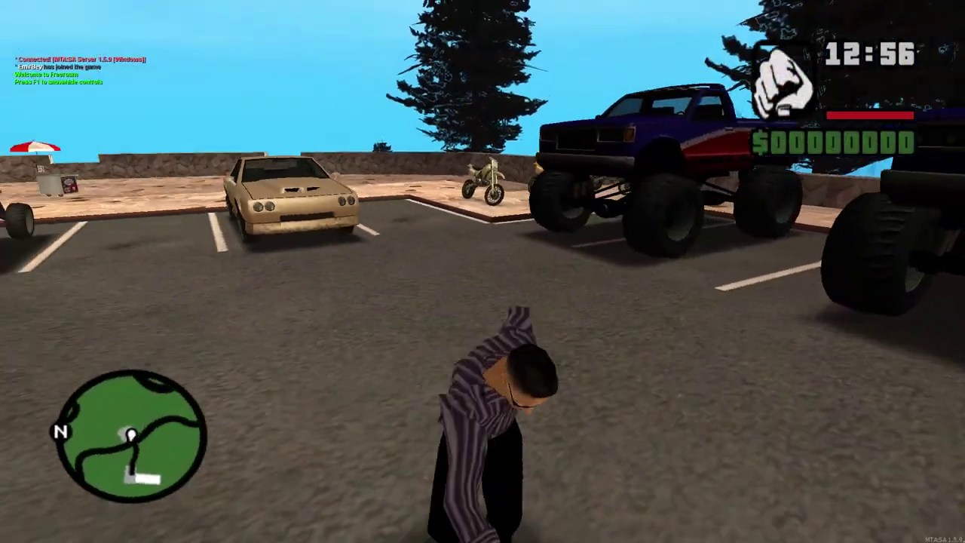
Step: Open the ENBSeries editor alongside the freeroam controls and enable UseEffect and UseOriginalPostProcessing
key("shift")
key("shift+Return")
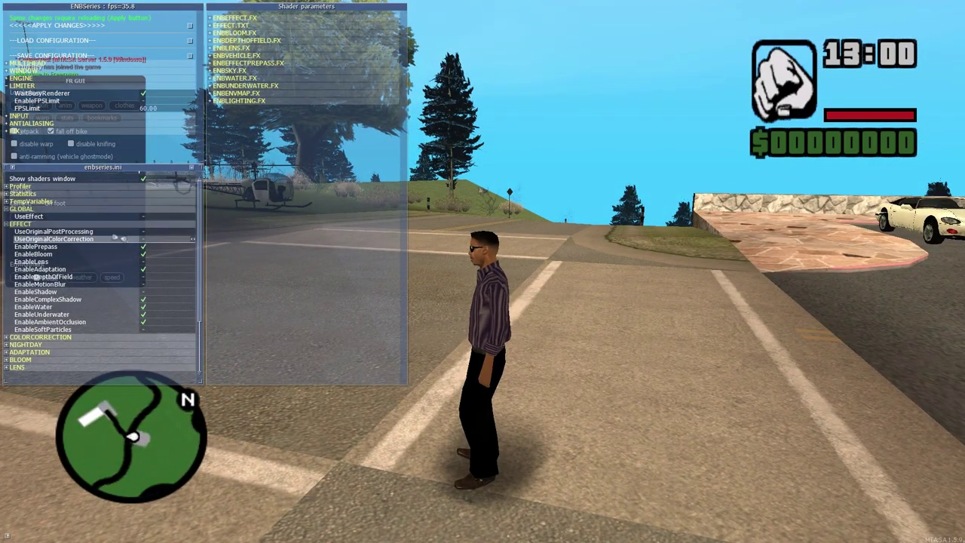
left_click(170, 217)
left_click(170, 216)
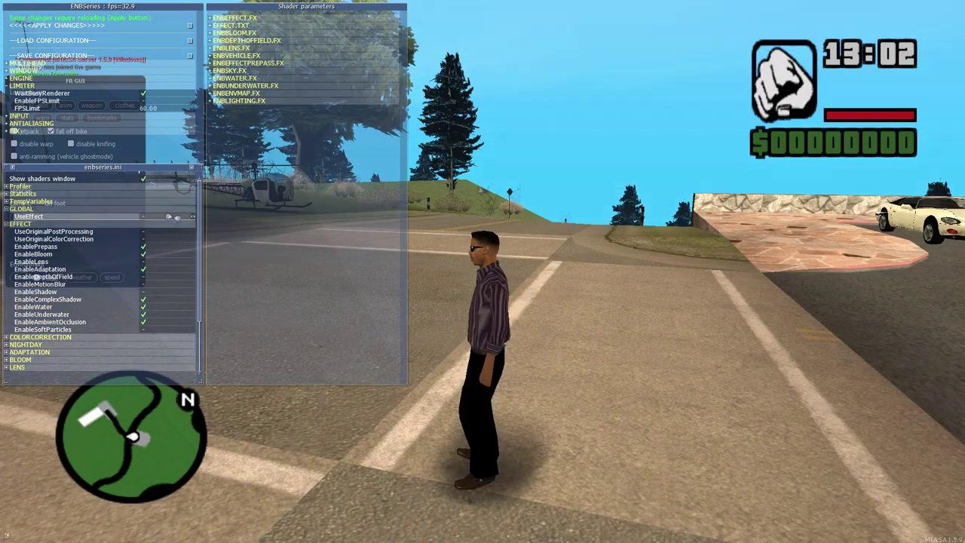
left_click(170, 217)
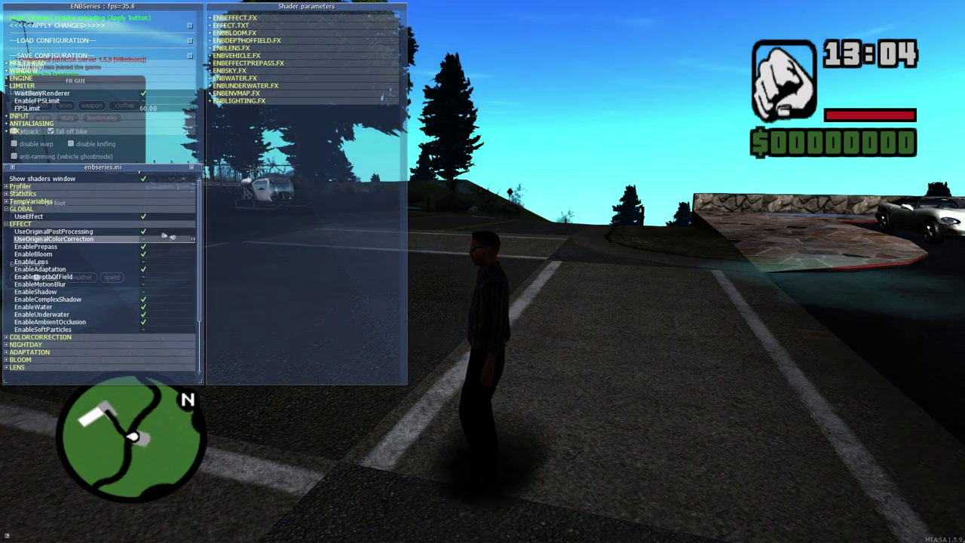